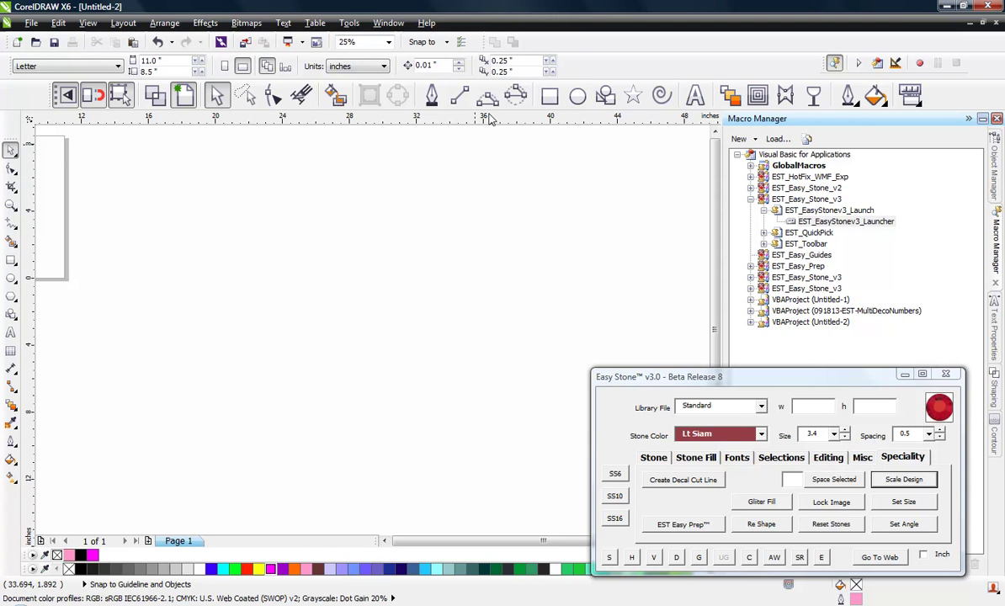
Type 46 as a new text object and enlarge it into a big number
left_click(695, 95)
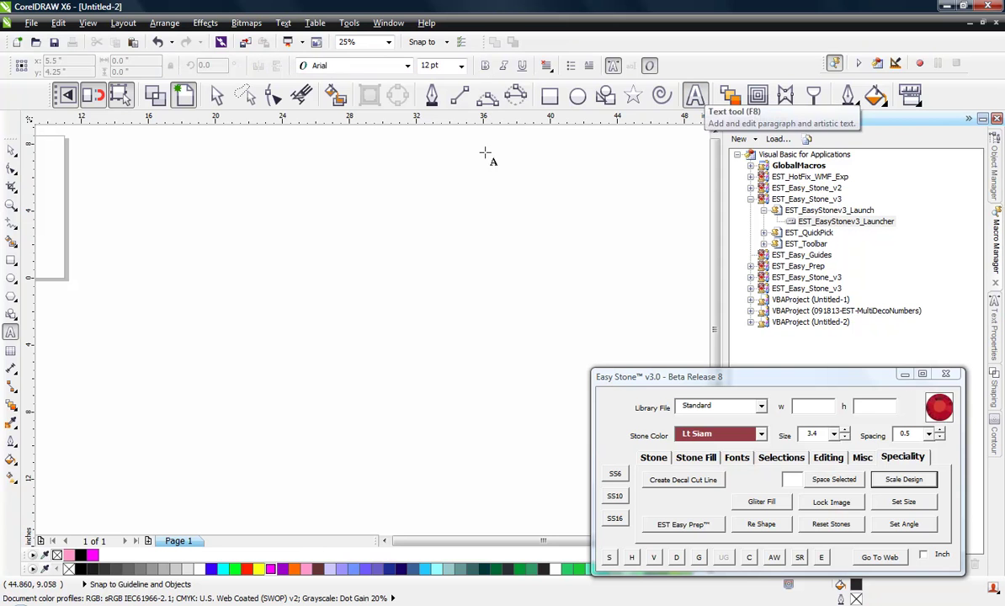
left_click(349, 267)
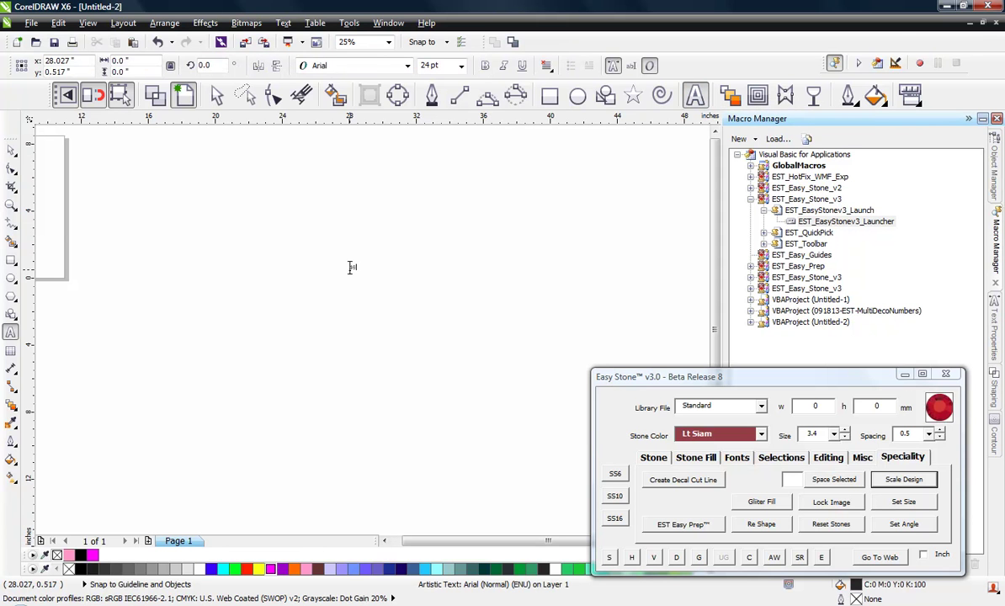
type("A")
left_click(11, 150)
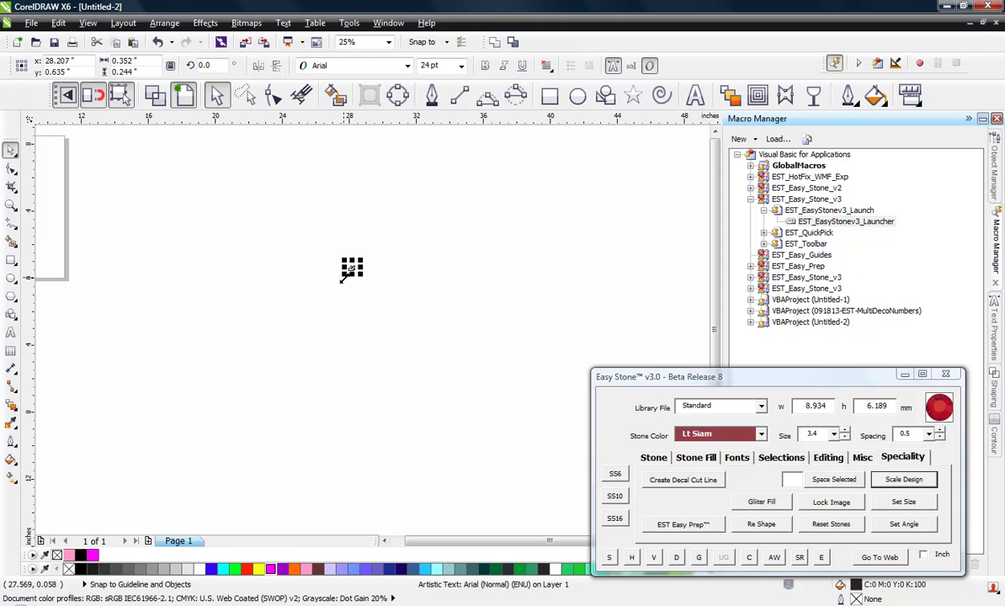
left_click_drag(367, 277, 483, 357)
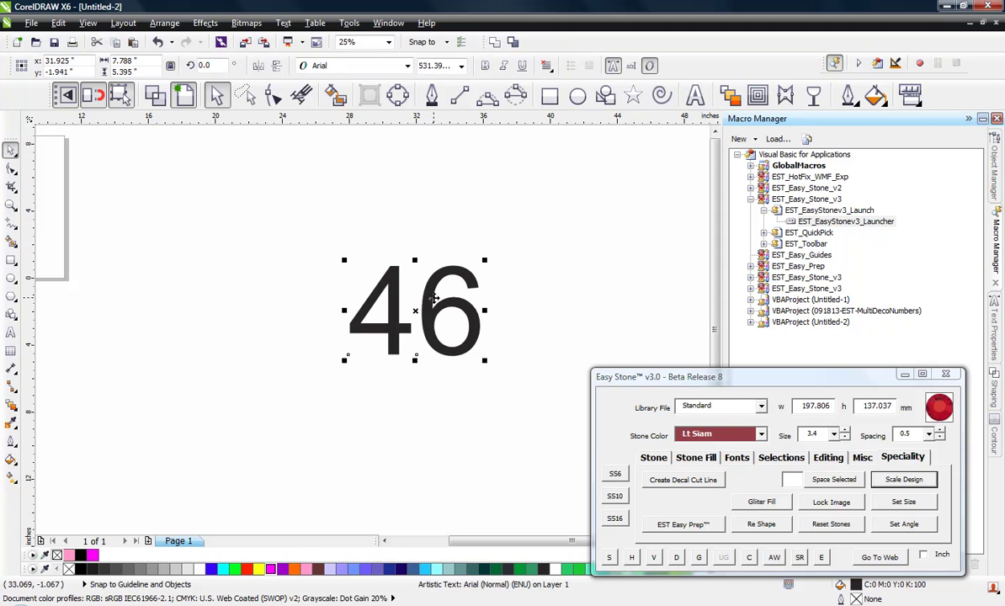
Move the 46 left on the page and bring up Easy Stone's Font Manager
left_click_drag(377, 293, 274, 287)
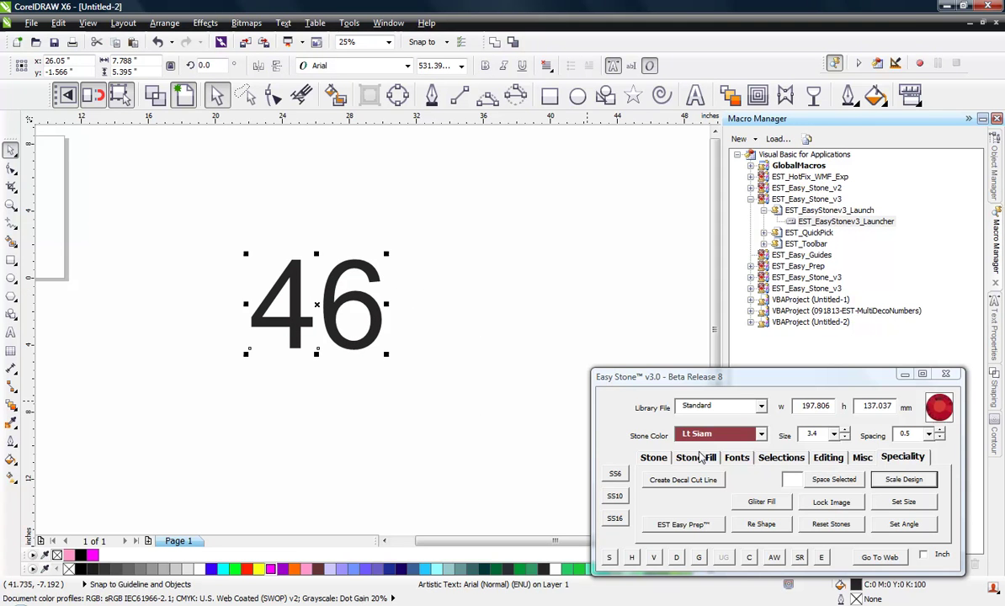
left_click(738, 457)
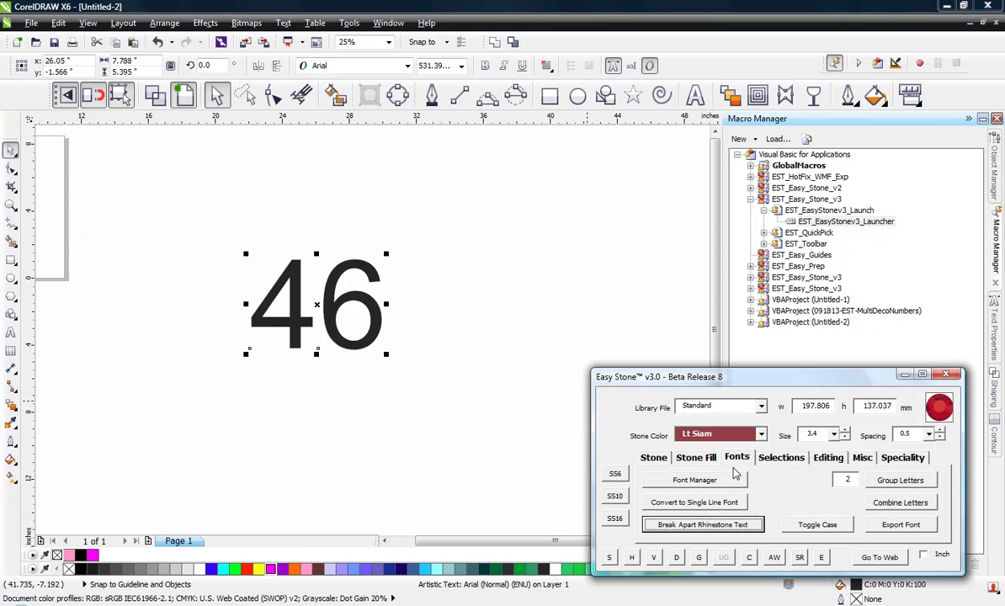
left_click(725, 481)
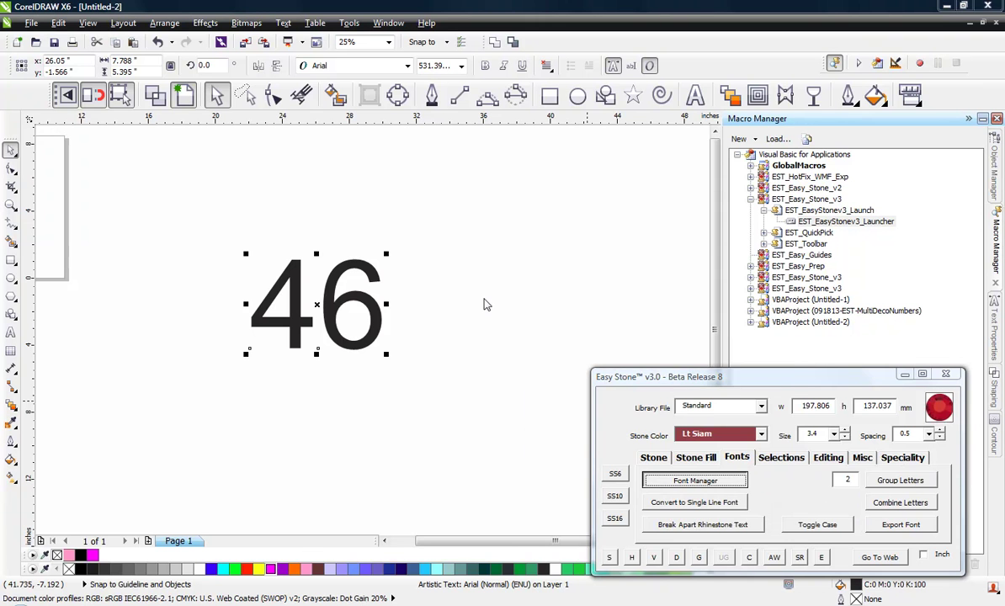
Set the 46 in EST - MultiDeco Numbers, found by searching 'Deco' among rhinestone fonts
left_click(653, 261)
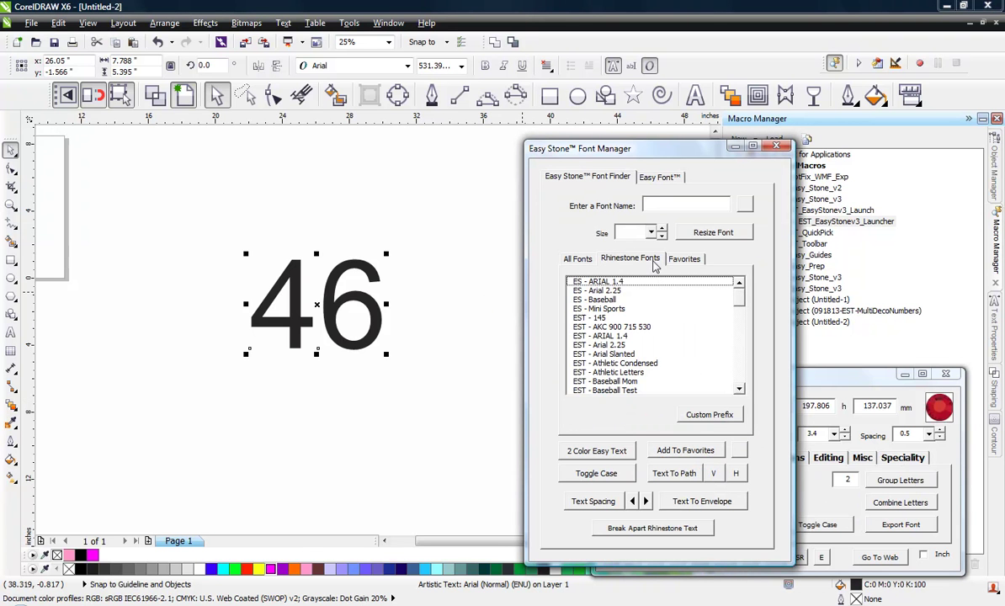
left_click(622, 204)
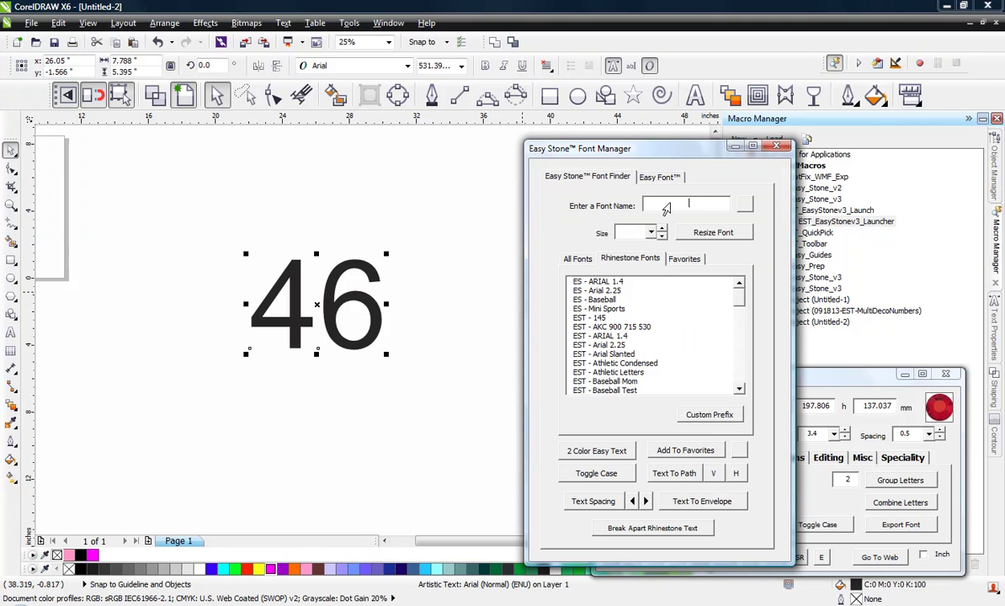
type("Deco")
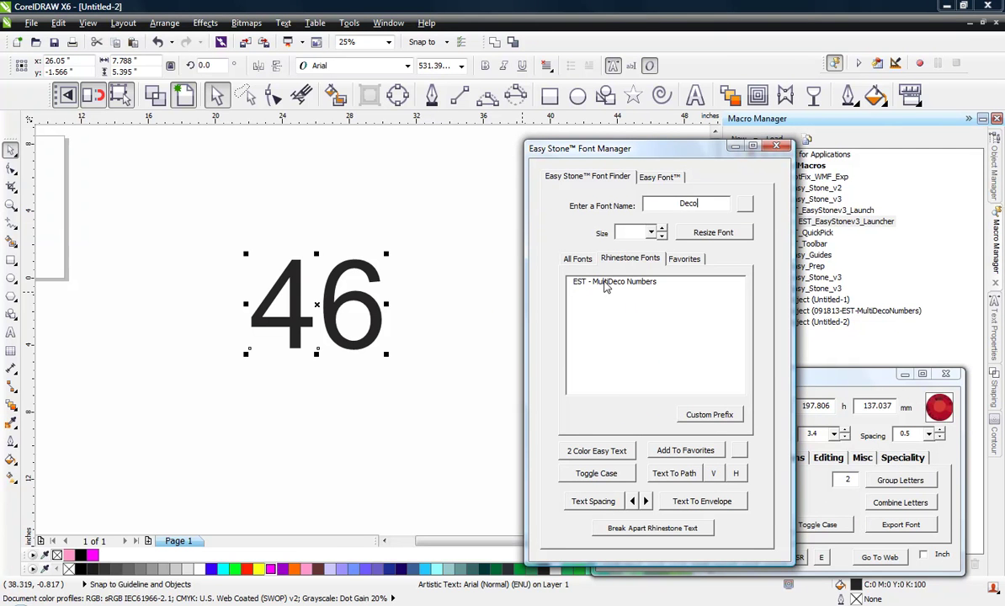
left_click(604, 282)
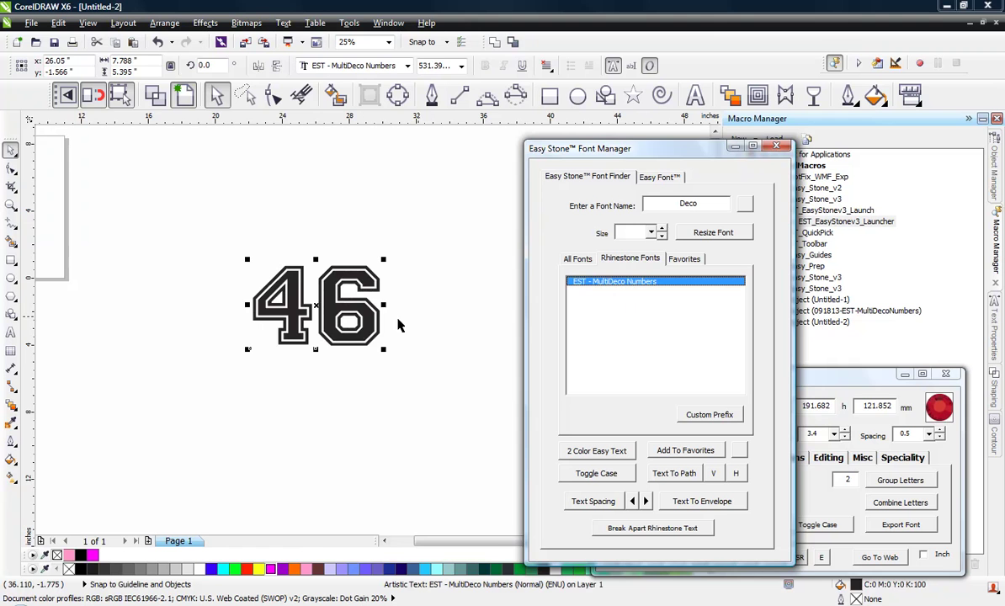
left_click(332, 404)
scroll(340, 326, "up", 1)
scroll(339, 327, "up", 2)
scroll(340, 326, "down", 2)
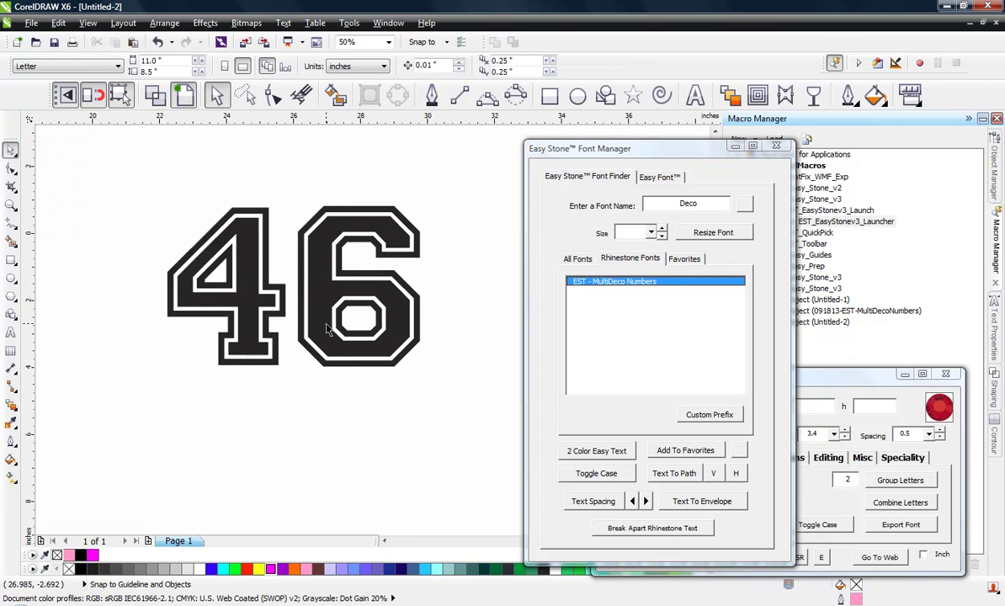
Tighten the text spacing between the 4 and the 6
left_click(311, 307)
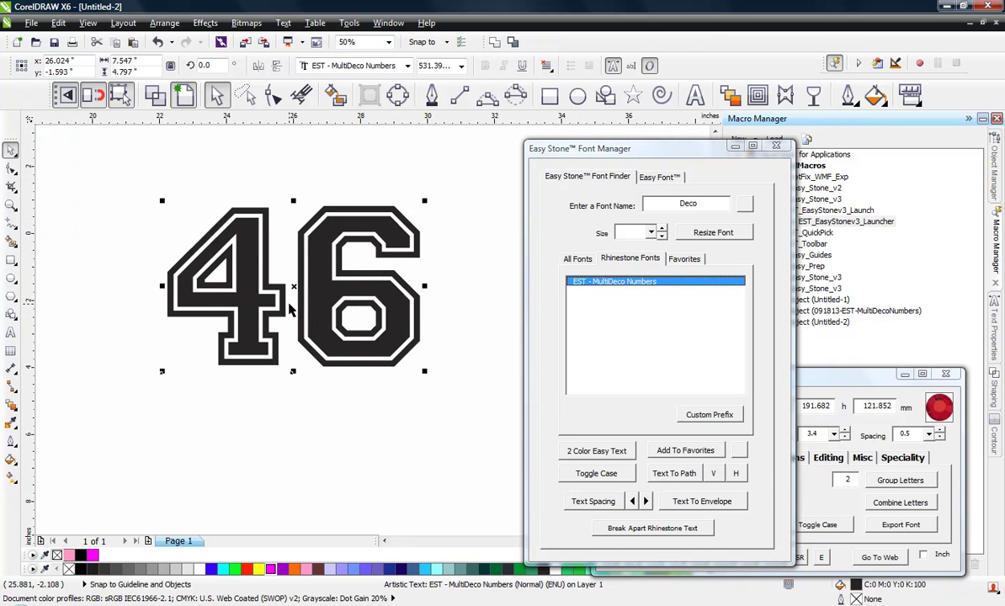
left_click(634, 501)
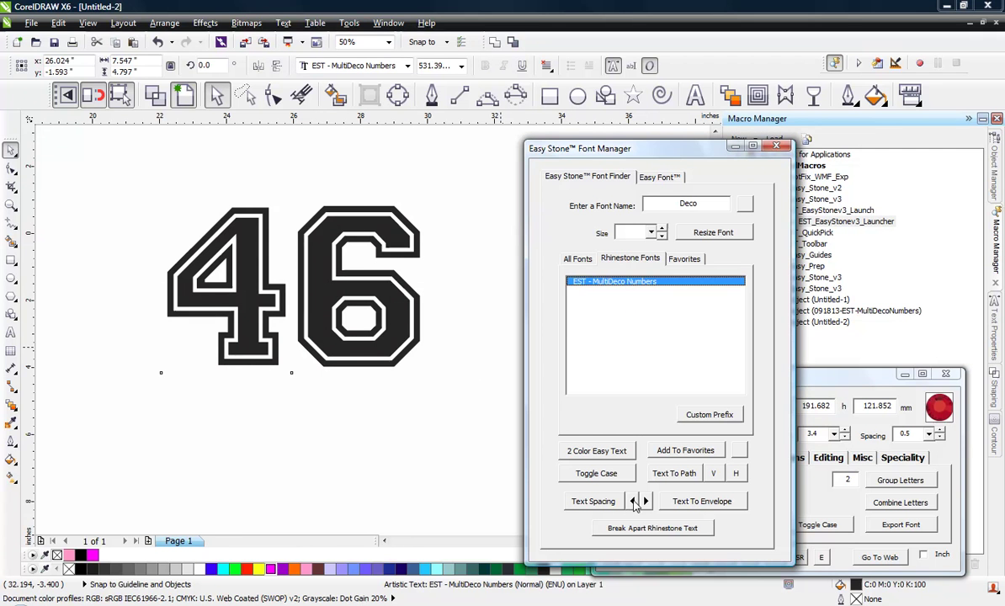
left_click(282, 397)
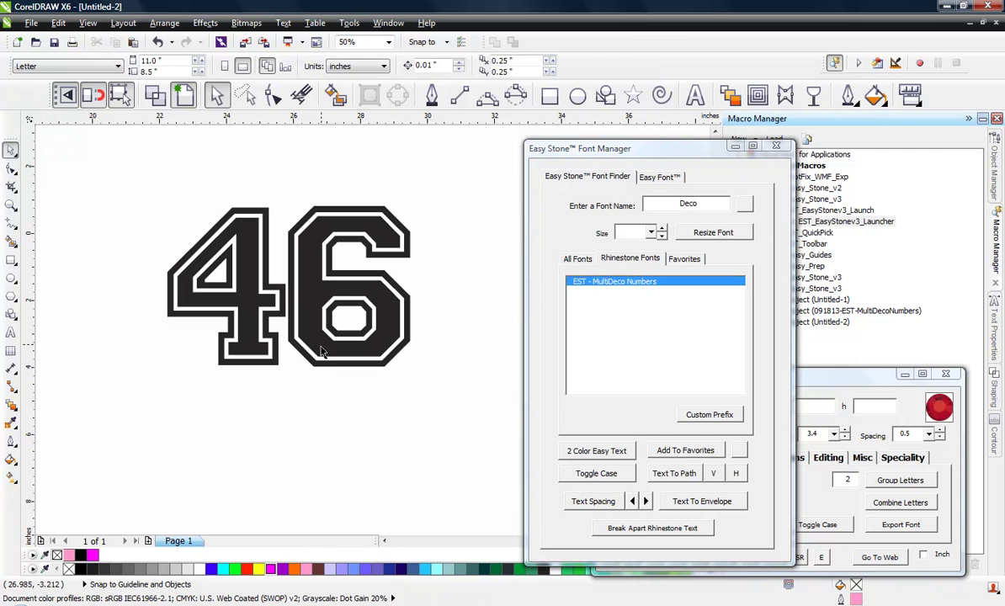
Add the name WILLAMS as a new text object above the 46
left_click(693, 95)
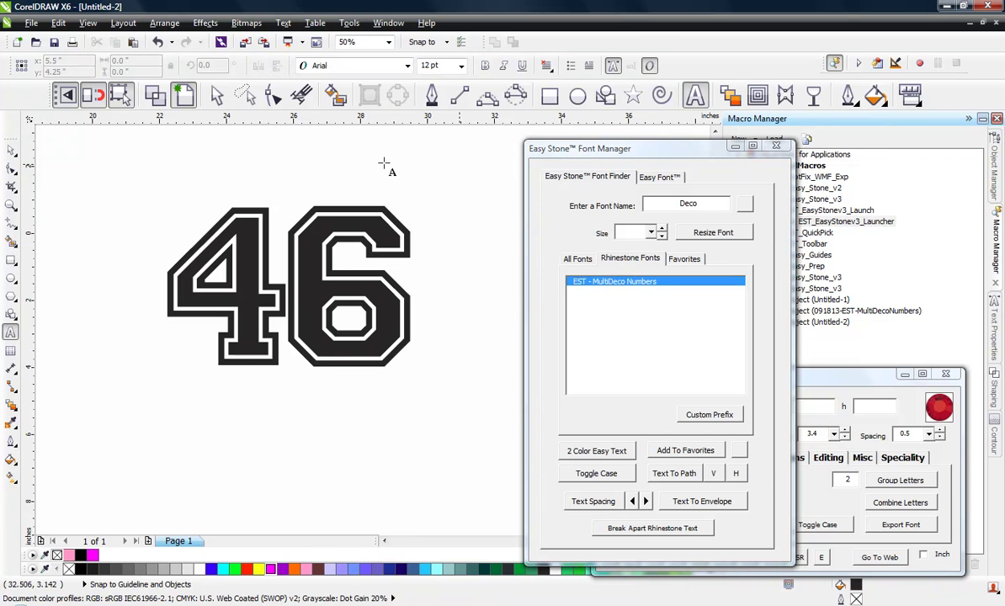
left_click(221, 167)
type("ILL")
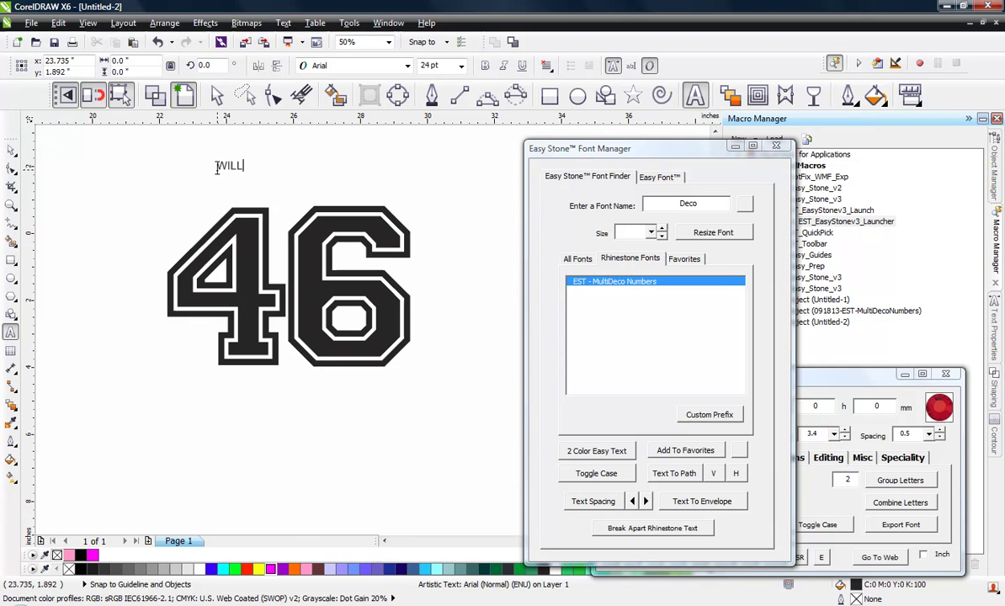
type("AMS")
left_click(10, 150)
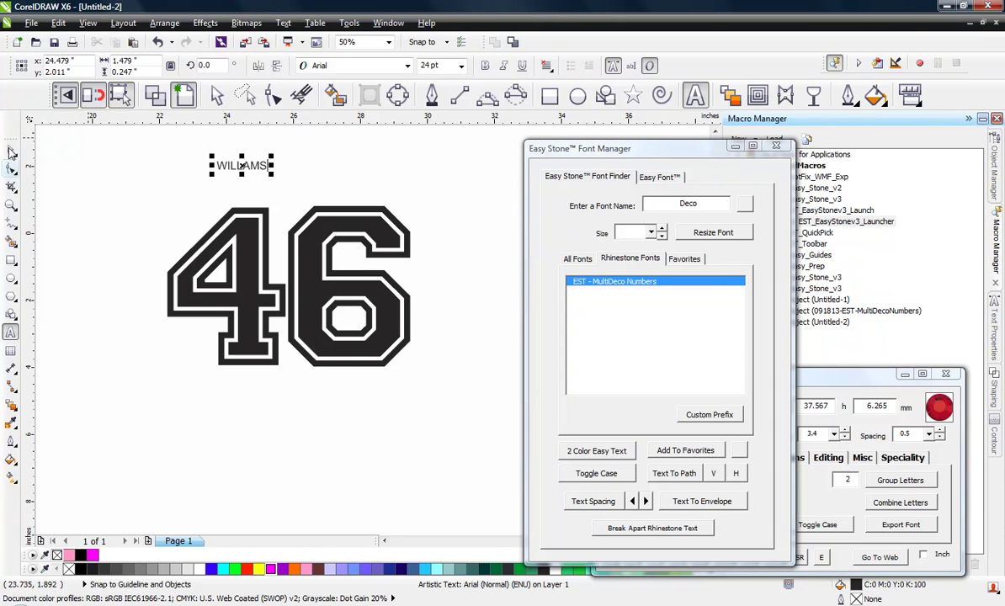
Set WILLAMS in College Slab, found by searching 'Slab', and enlarge it across the 46
left_click(578, 259)
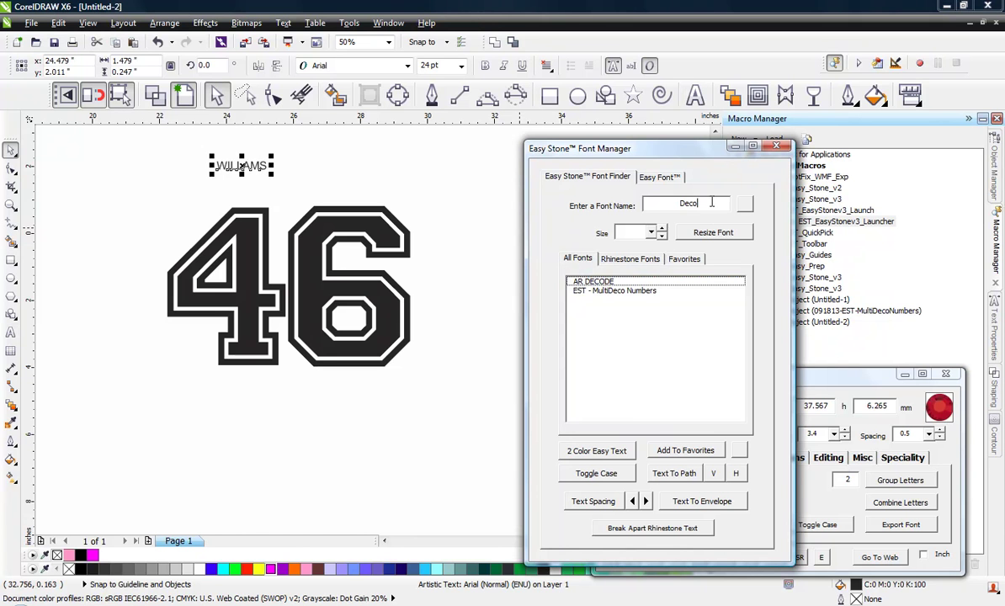
double_click(664, 203)
type("Slab")
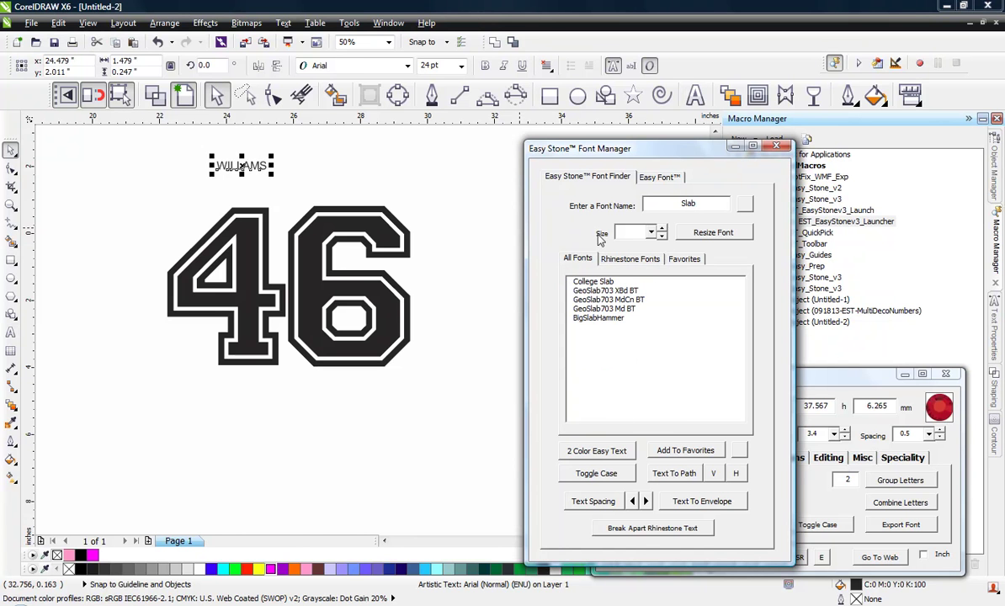
left_click(609, 282)
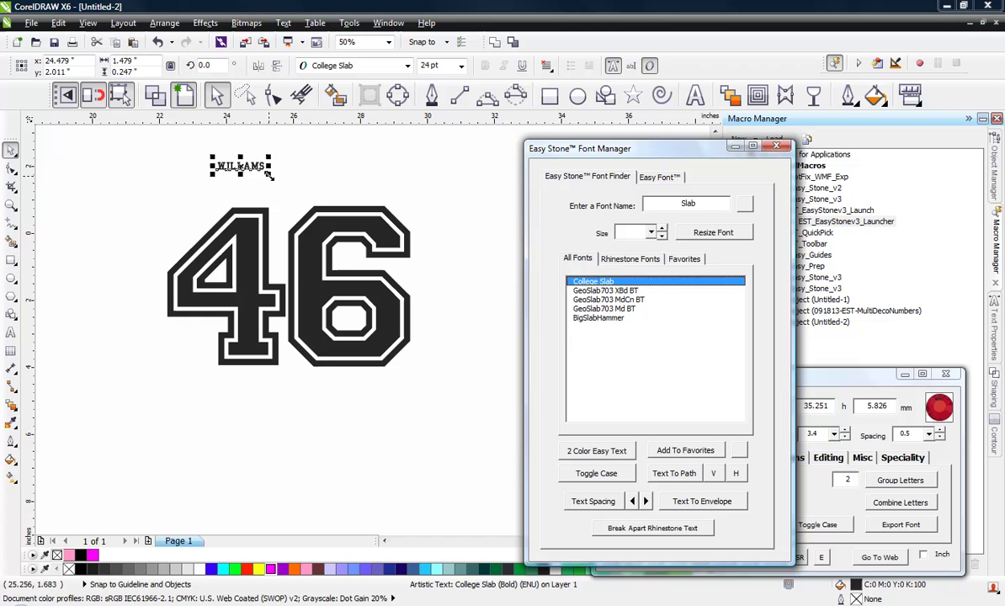
left_click_drag(439, 197, 374, 181)
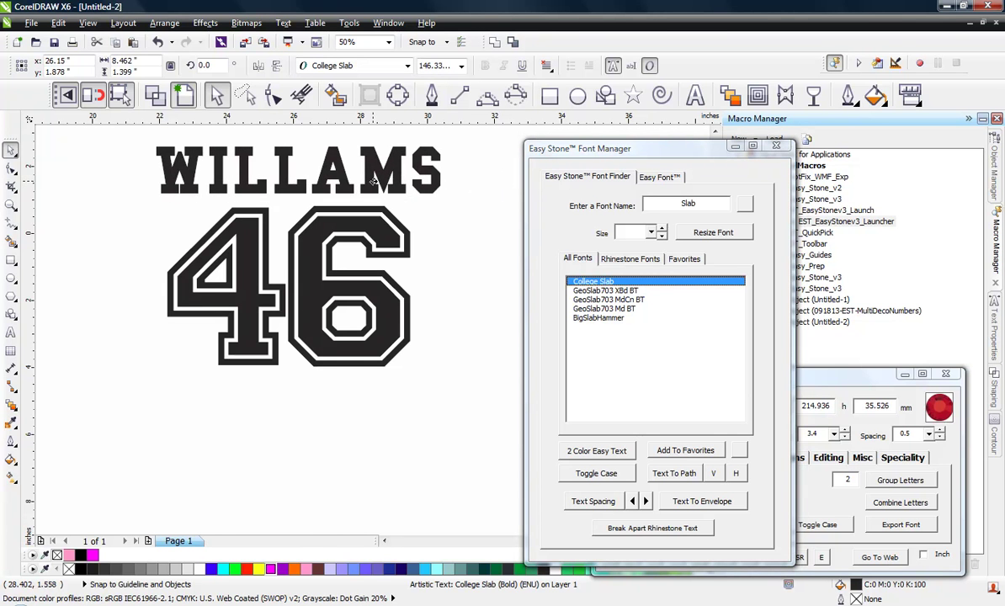
left_click(316, 410)
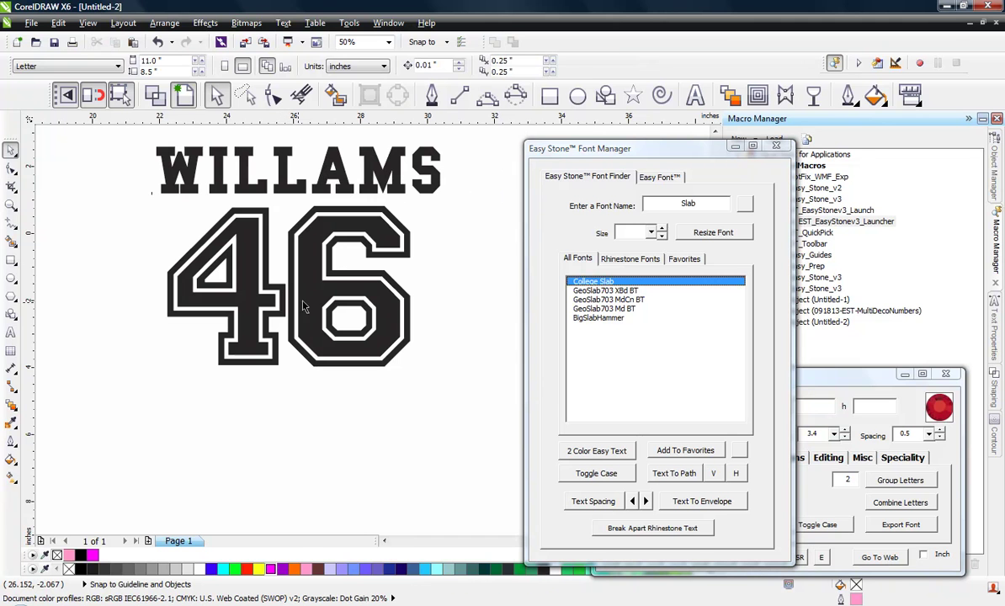
Fill the 46 magenta and keep it aligned exactly over the black original
left_click(303, 288)
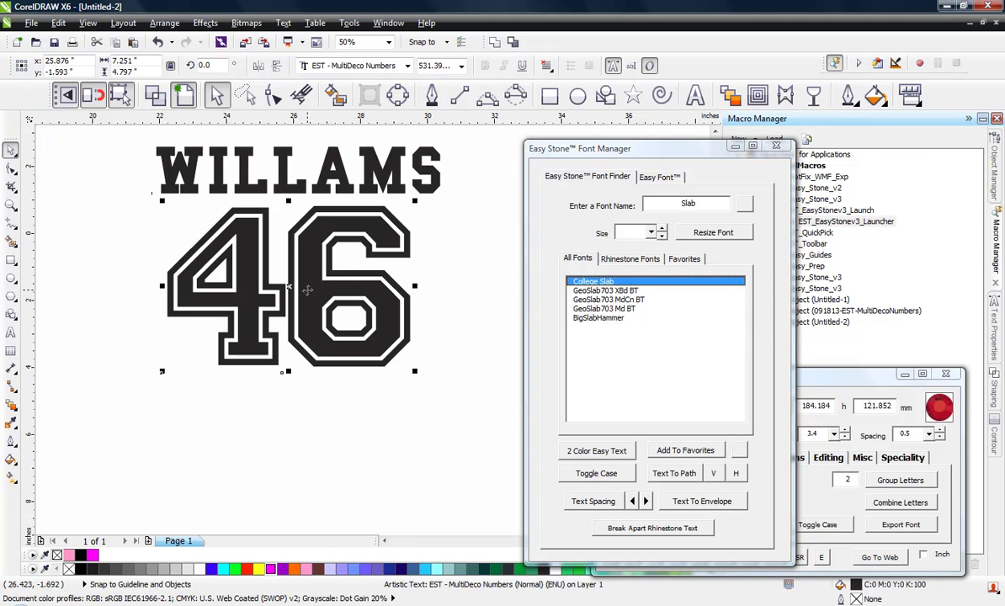
left_click(286, 418)
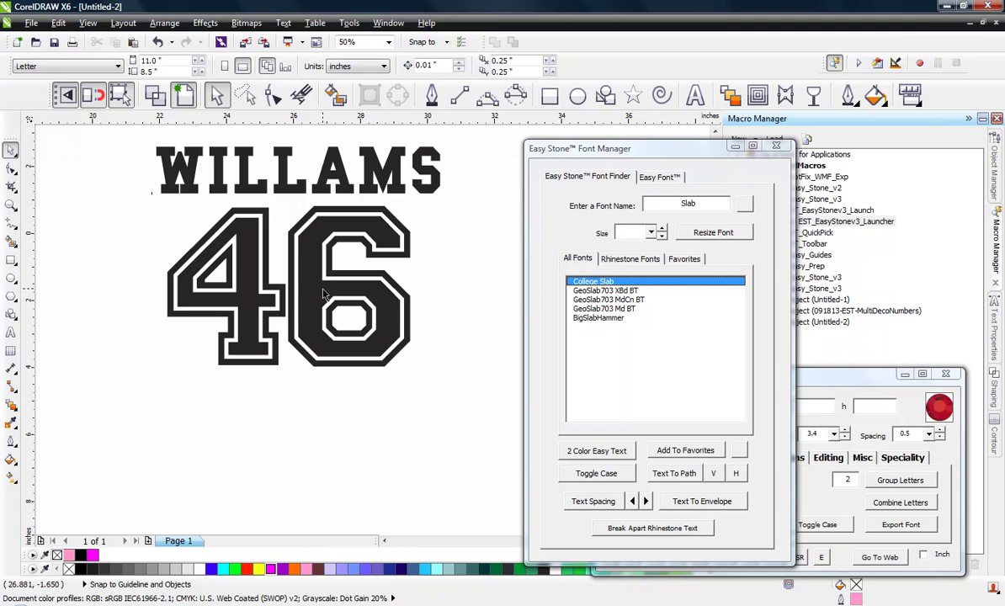
left_click(323, 291)
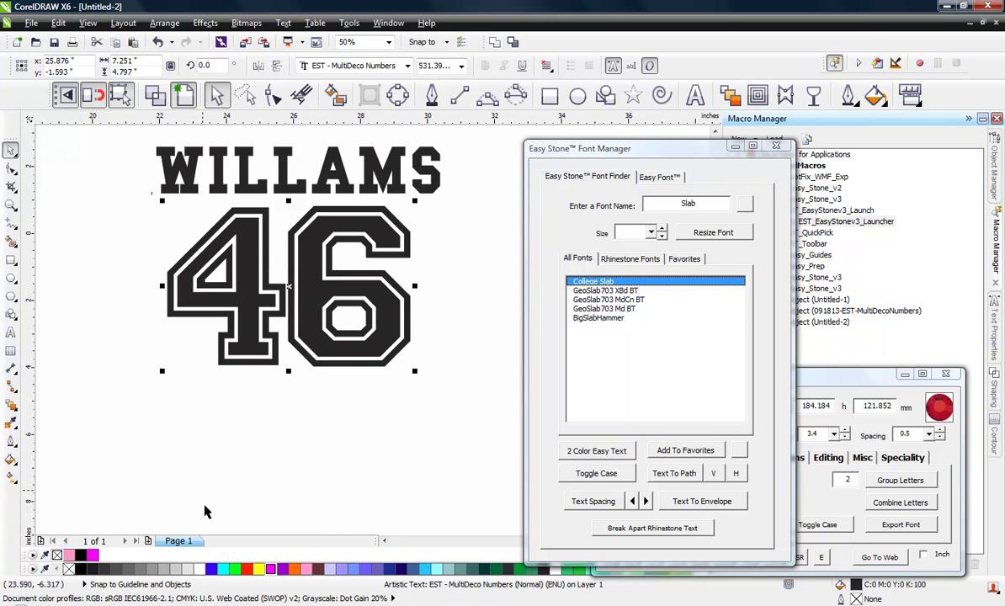
left_click(194, 477)
left_click(269, 568)
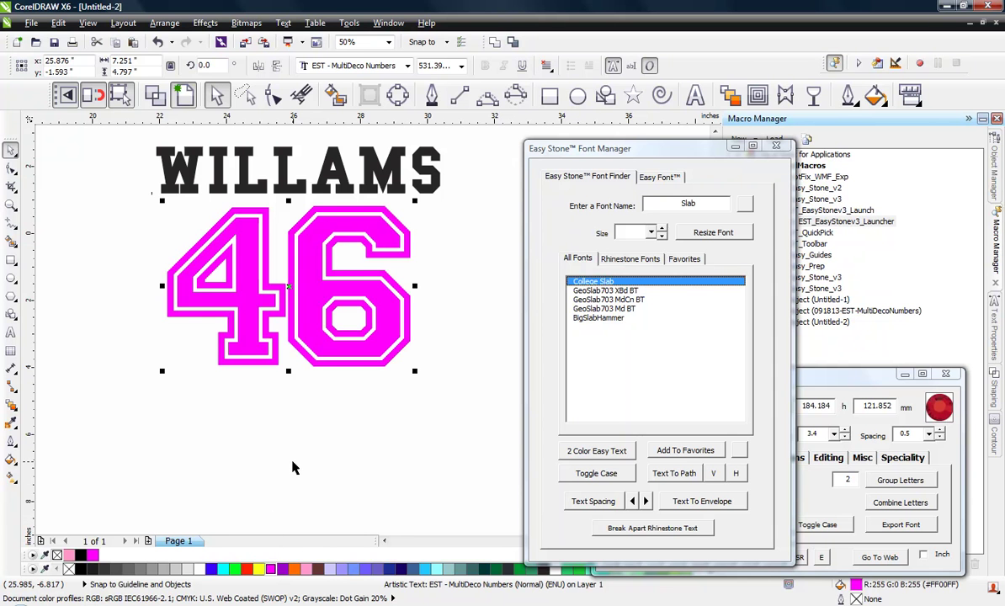
left_click_drag(302, 307, 265, 438)
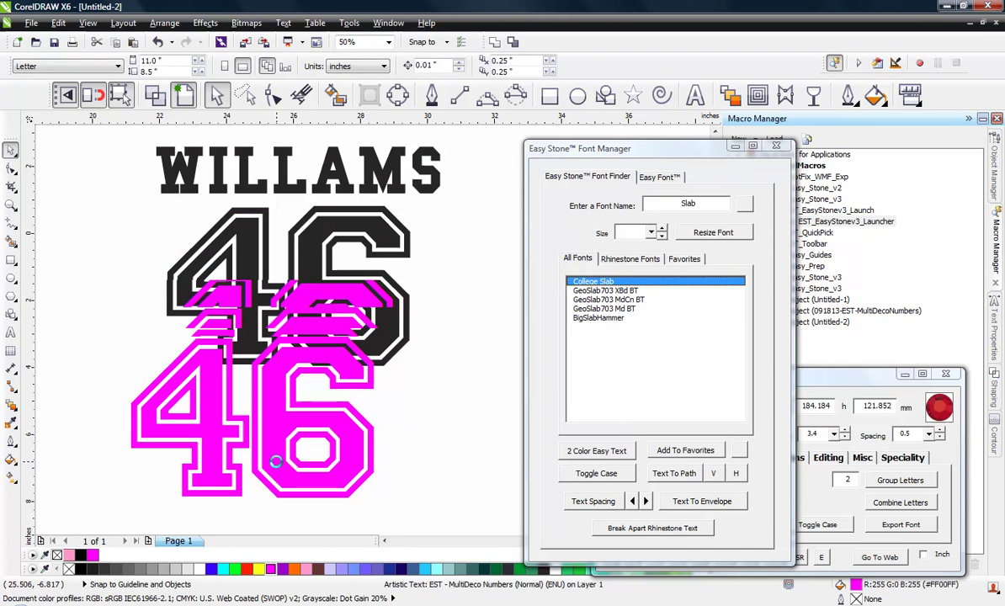
key("ctrl+z")
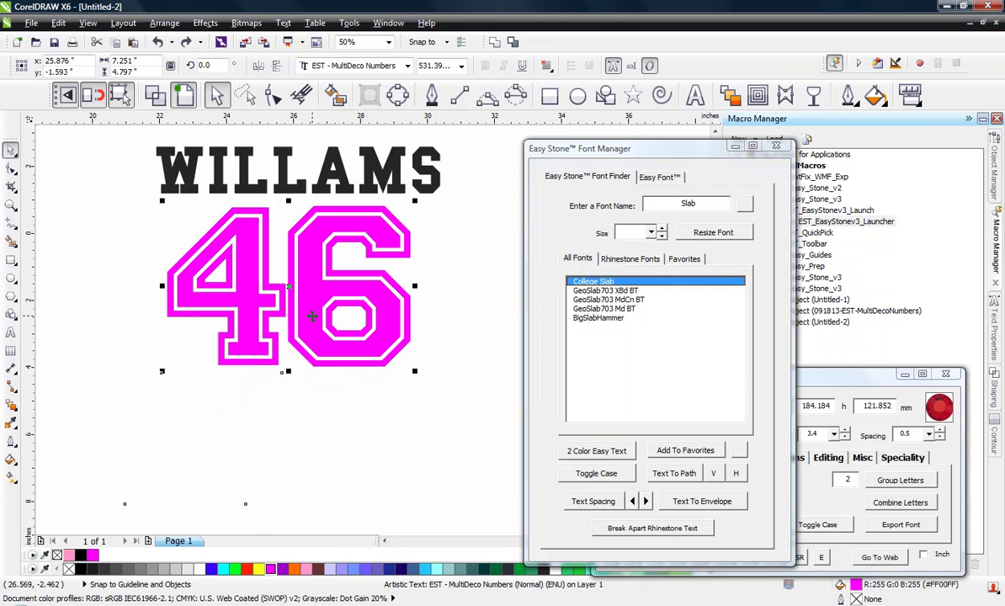
Apply the EST MultiDeco rhinestone font to both digits of the magenta 46
double_click(312, 316)
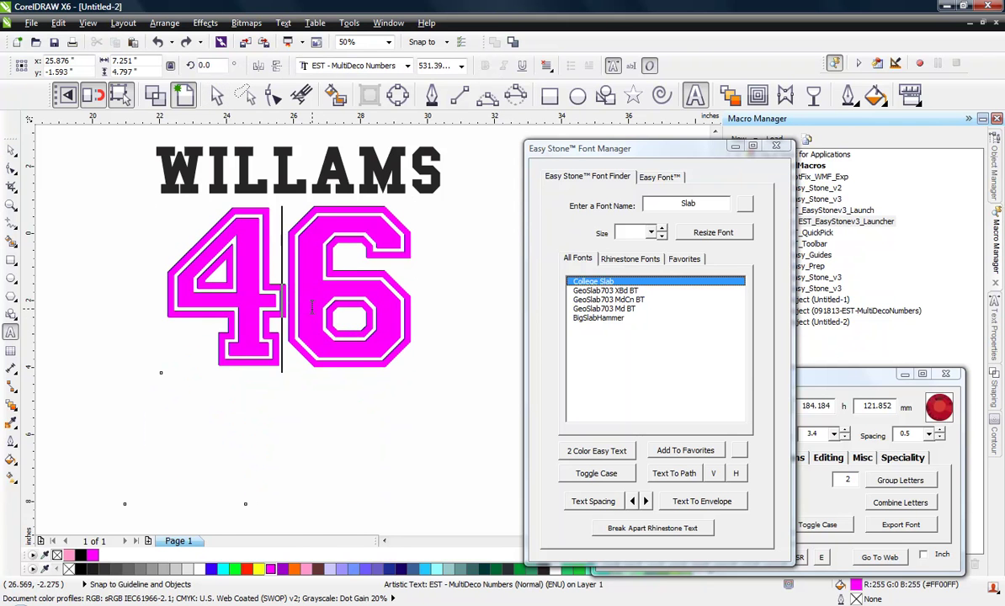
key("ctrl+a")
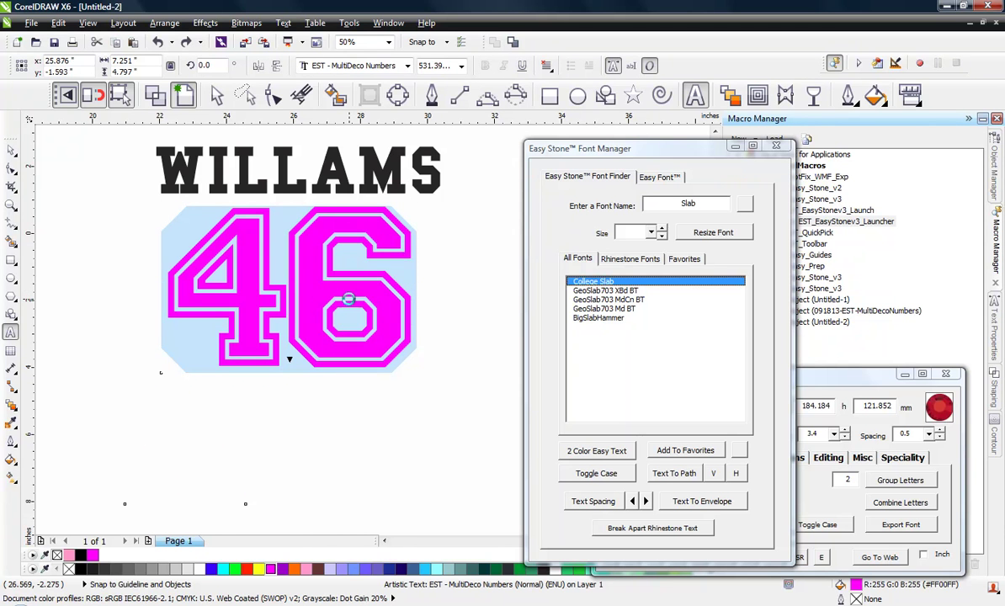
key("End")
key("Escape")
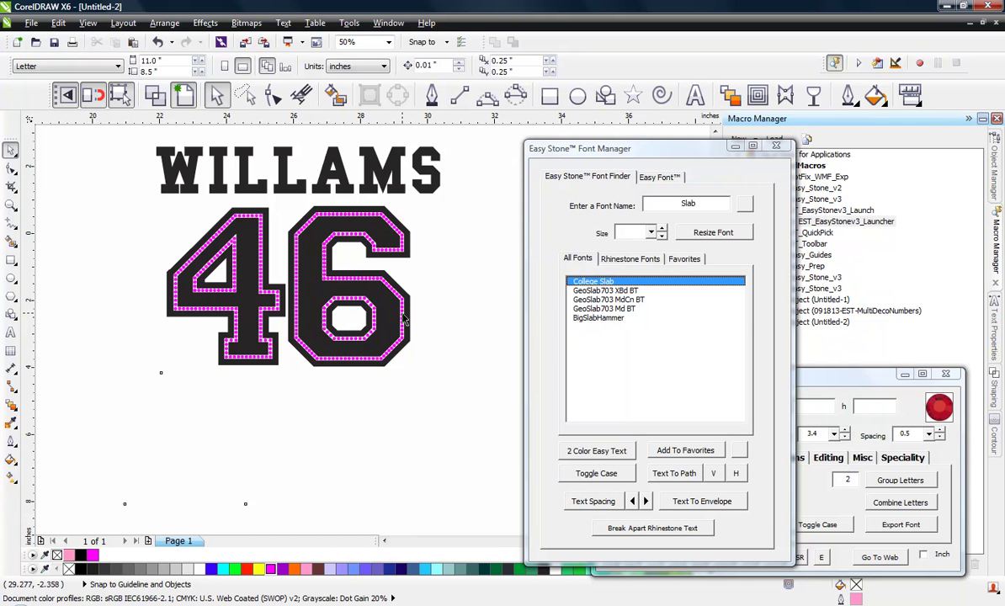
Break the rhinestone 46 apart into individual stones and check one stone's size
left_click(403, 317)
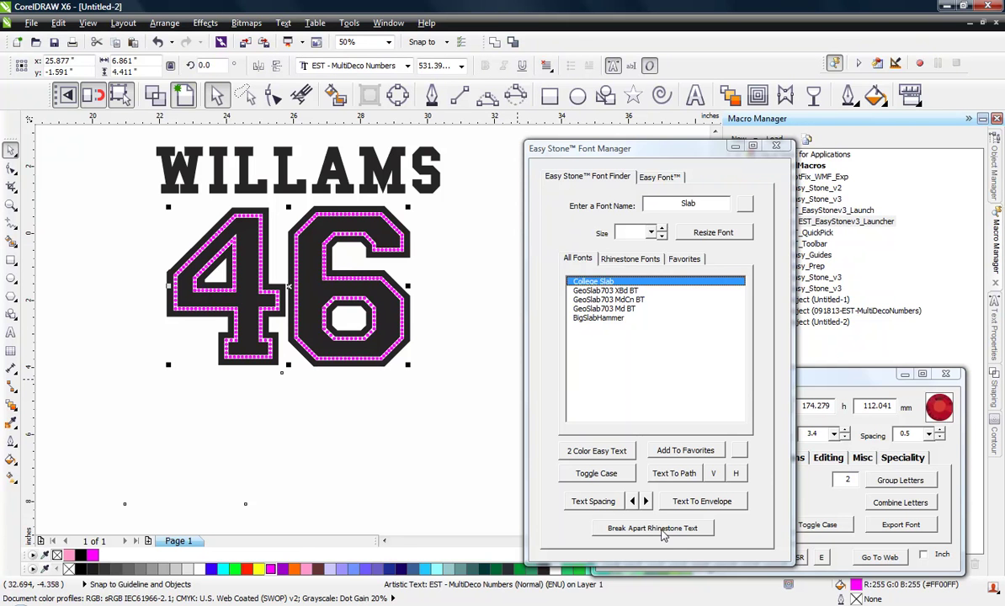
left_click(662, 531)
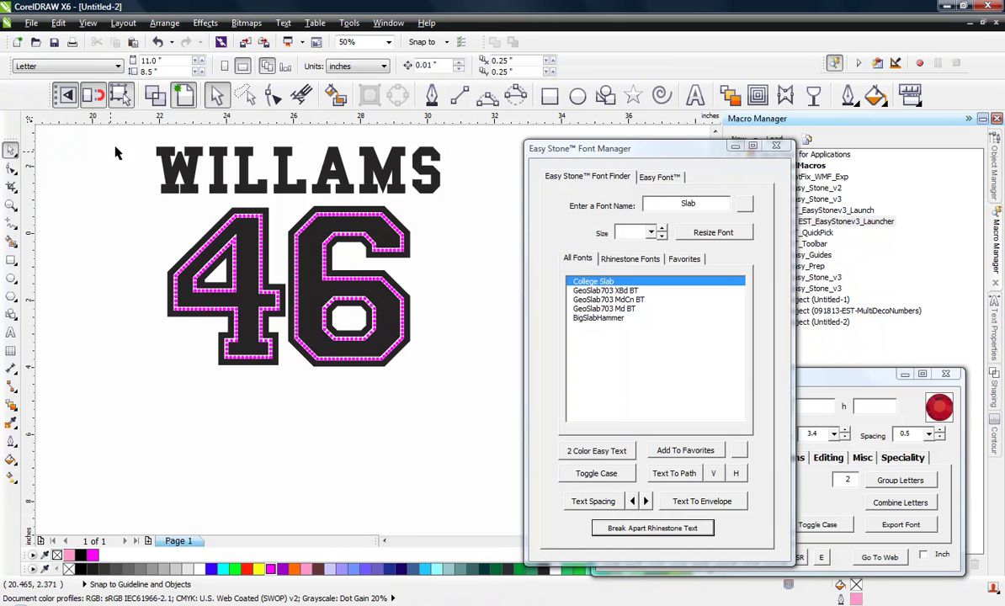
left_click_drag(127, 135, 468, 384)
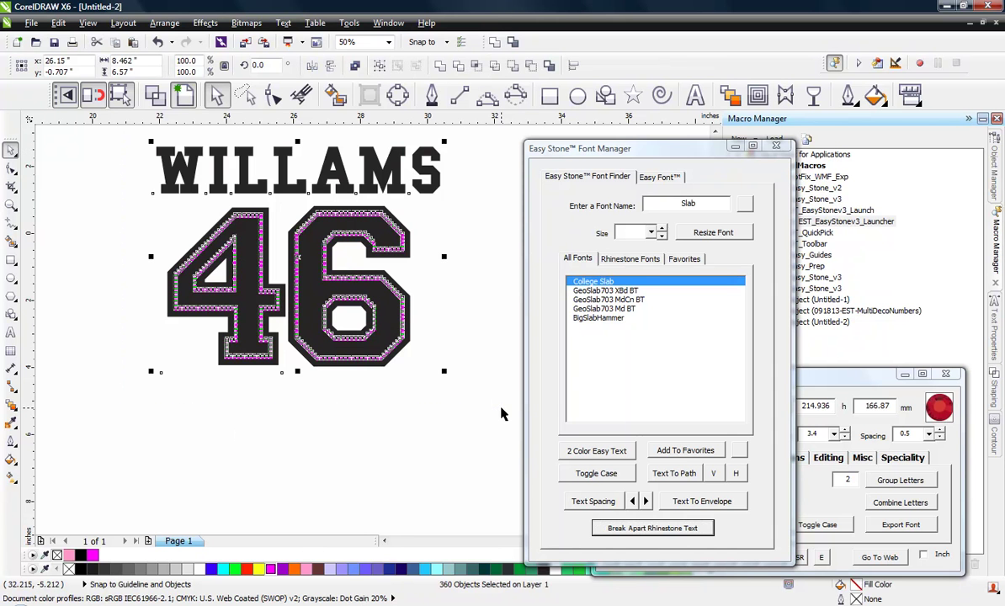
left_click(480, 385)
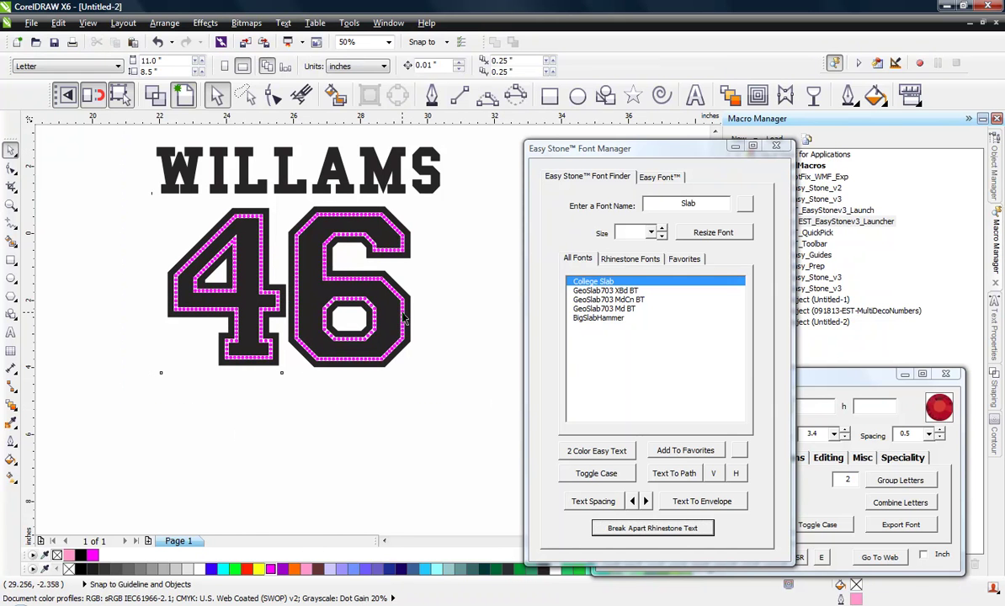
left_click(402, 313)
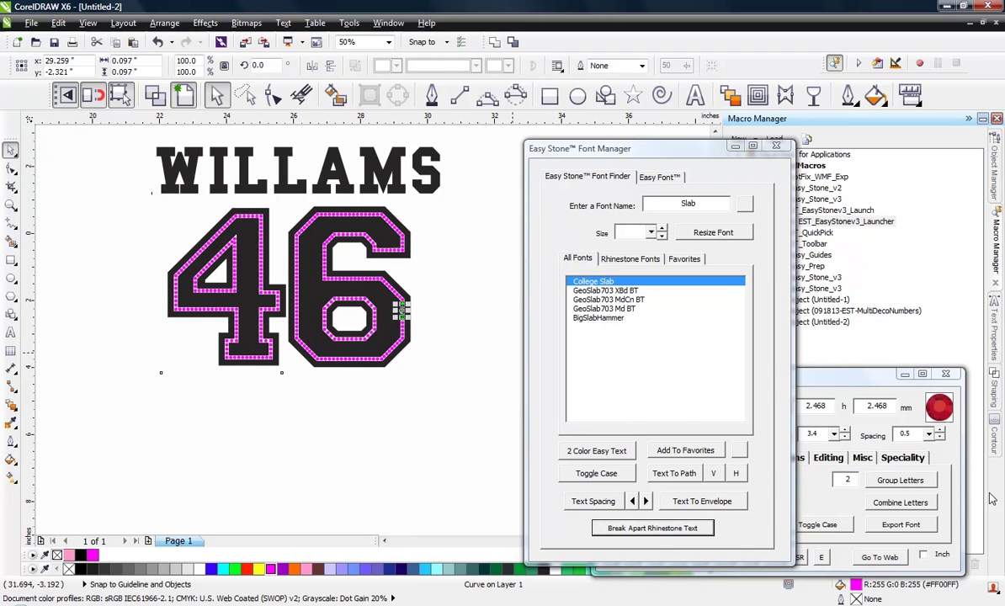
Scale the whole WILLAMS 46 design to stone size 3.4 with Easy Stone's Scale Design
left_click(905, 461)
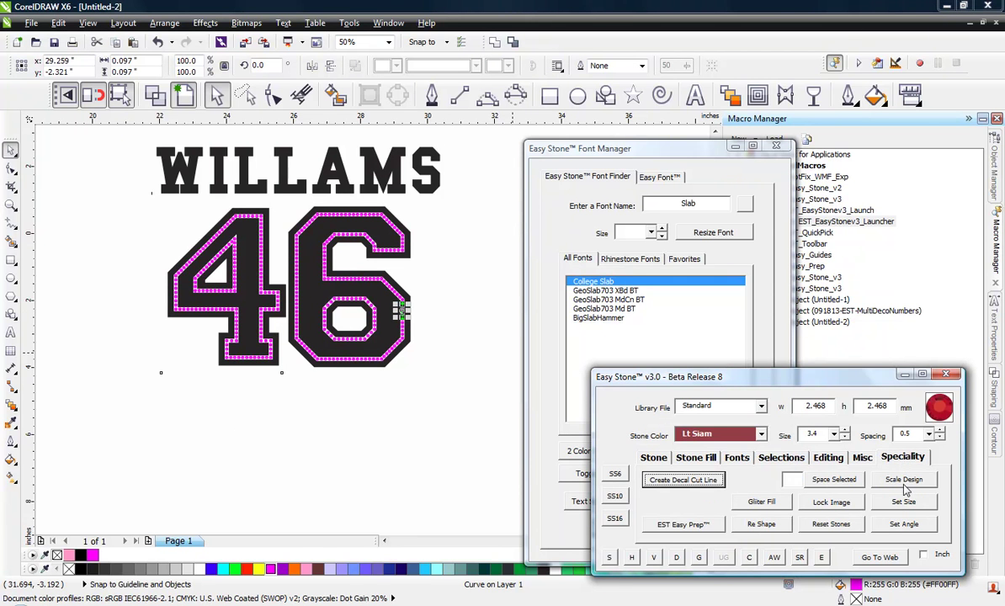
left_click(904, 481)
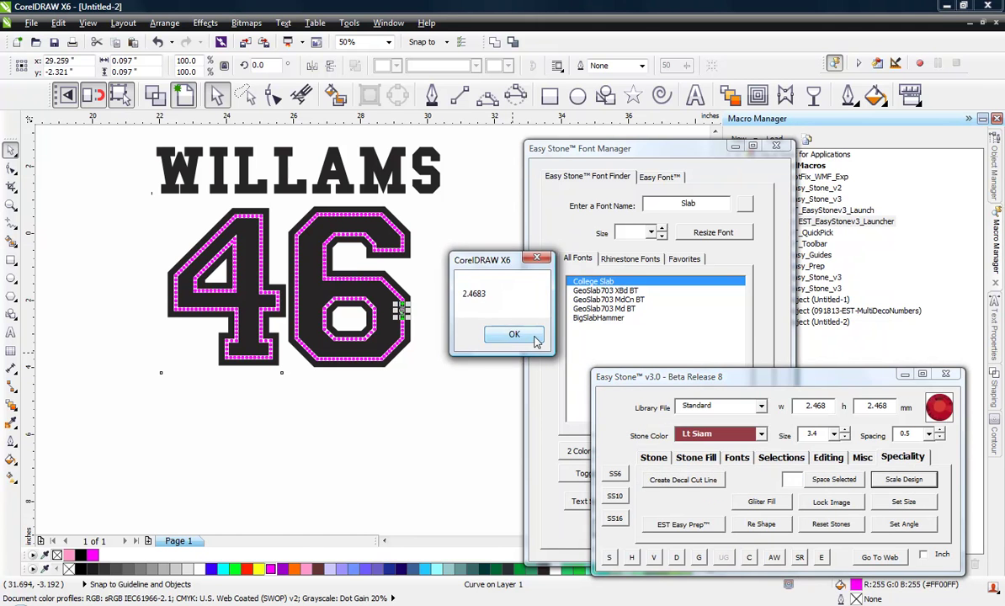
left_click(514, 335)
left_click(447, 380)
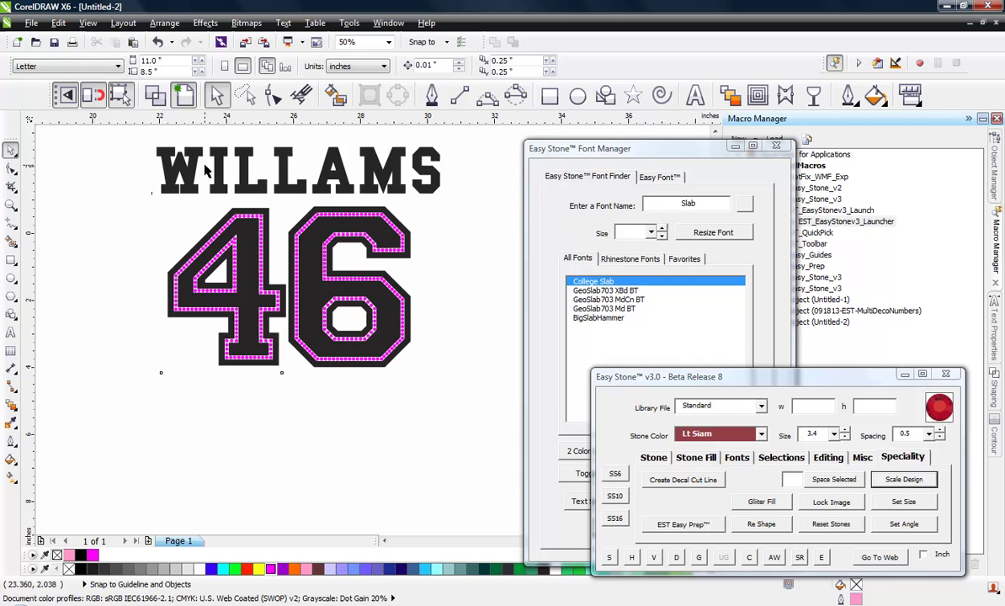
left_click_drag(125, 135, 472, 398)
double_click(822, 435)
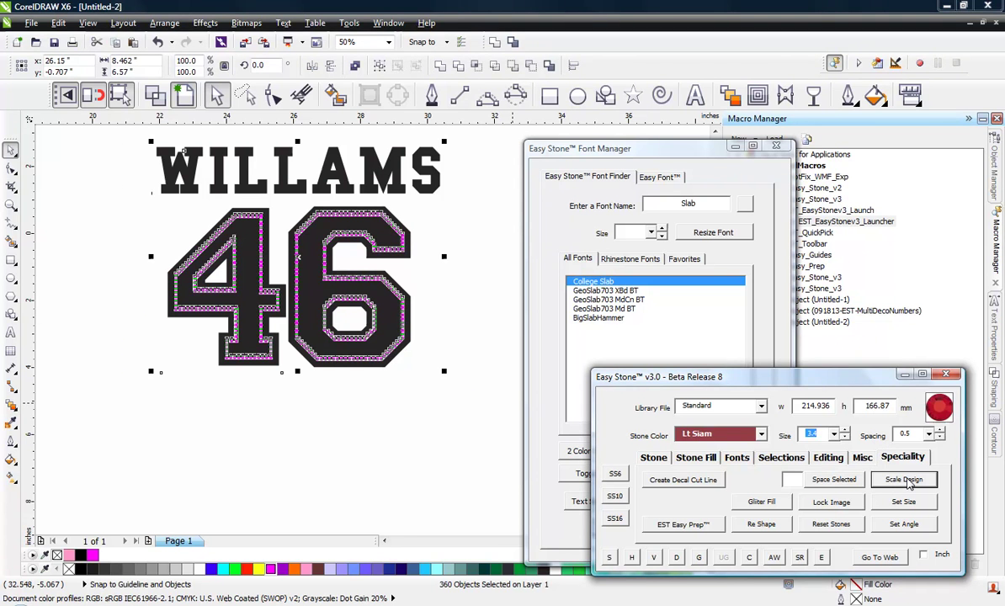
left_click(907, 482)
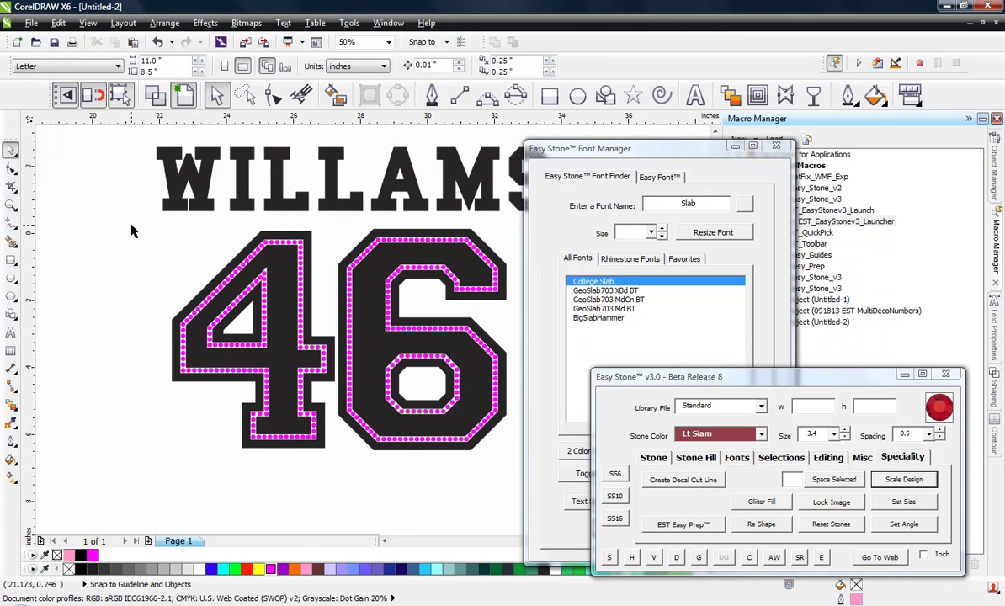
Select the black WILLAMS and 46 letter shapes apart from the rhinestones
left_click_drag(125, 206, 526, 450)
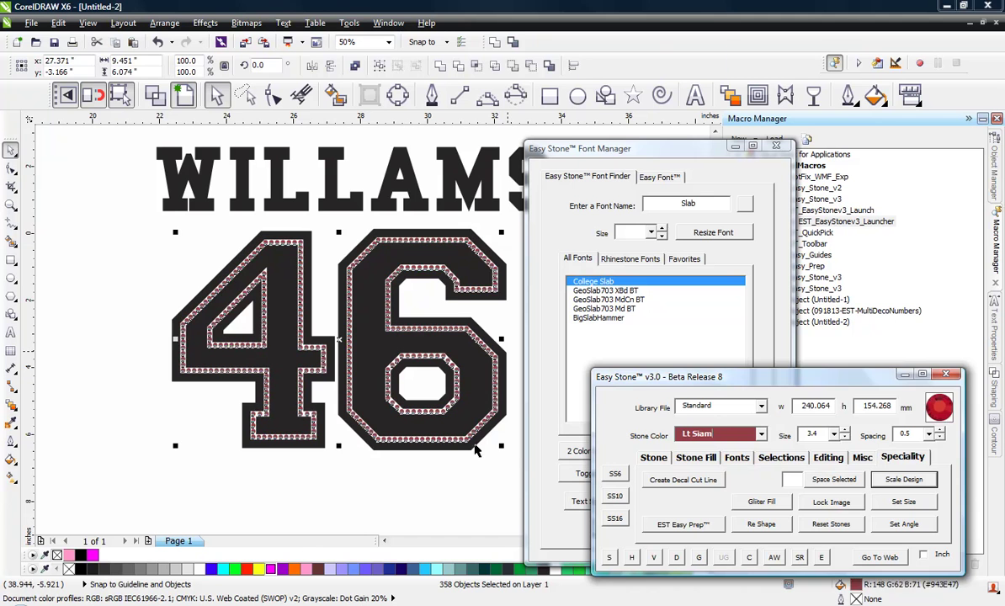
left_click(371, 478)
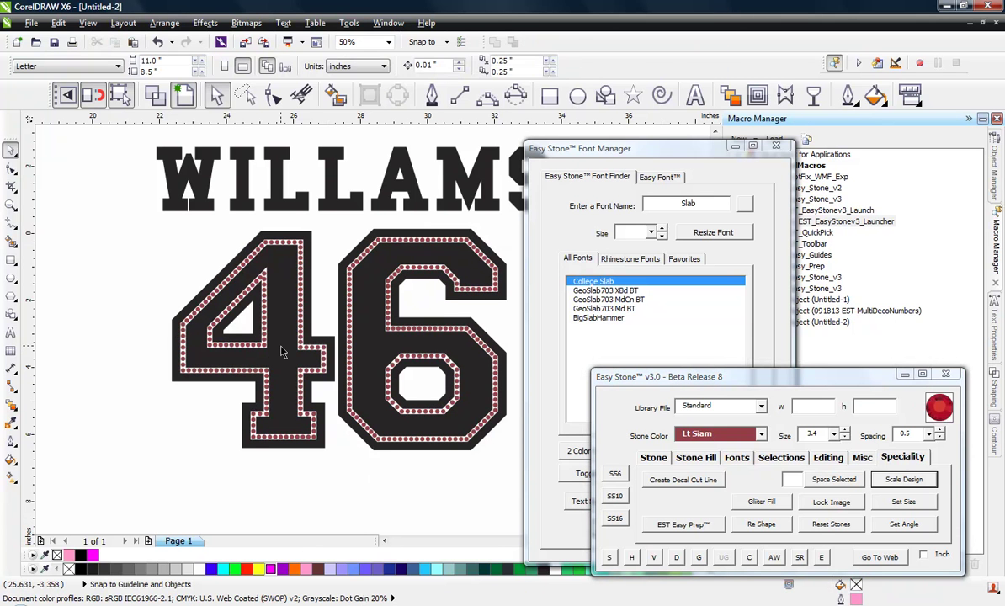
left_click(282, 352)
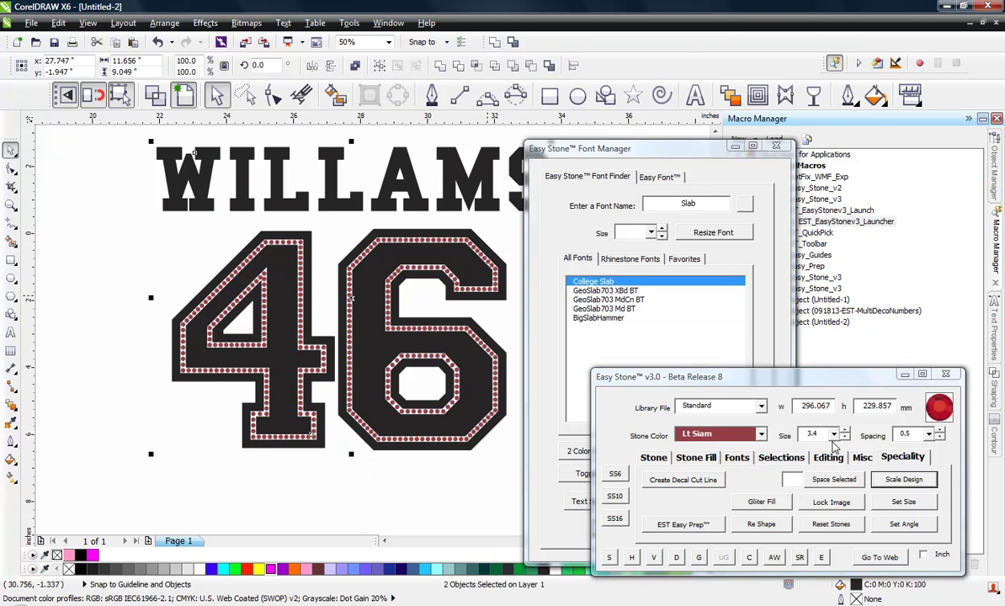
Fill the WILLAMS and 46 lettering with Silver glitter
left_click(761, 502)
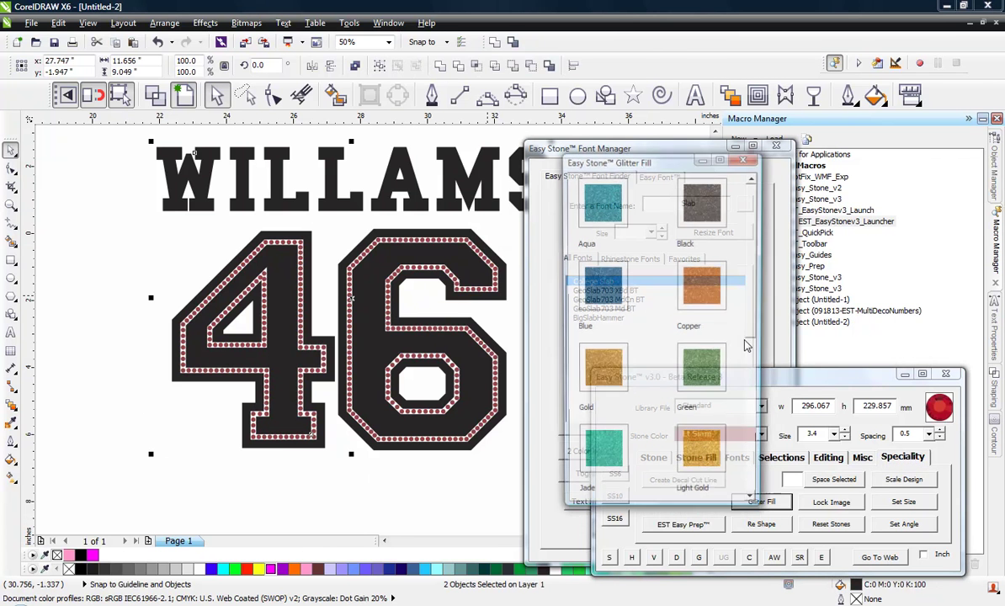
scroll(705, 299, "down", 3)
scroll(707, 441, "down", 1)
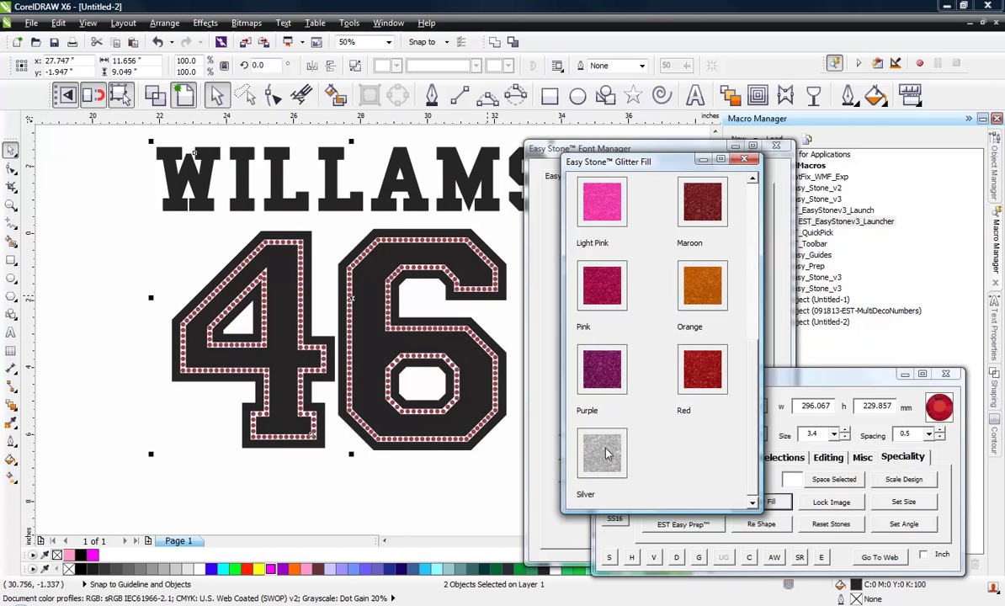
left_click(608, 454)
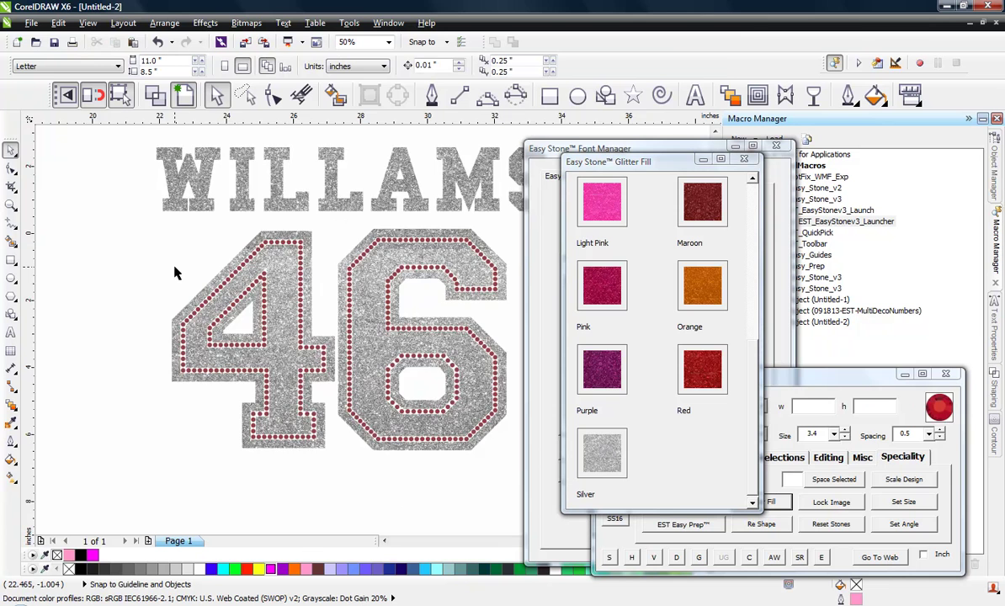
scroll(175, 272, "down", 3)
left_click_drag(124, 206, 314, 352)
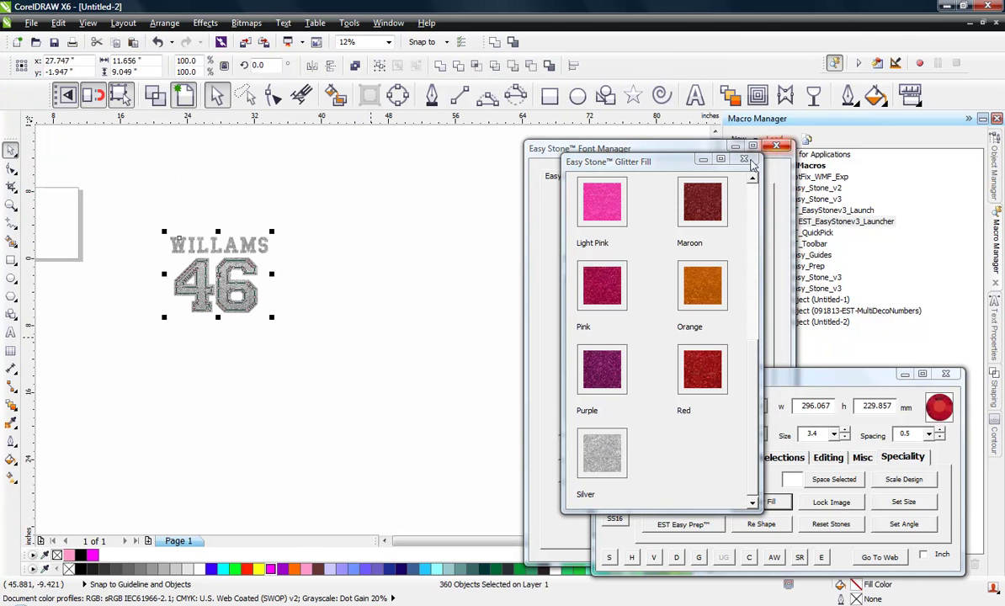
left_click(745, 160)
Add a black weedbox behind the design, then zoom in and select the 46
left_click(862, 457)
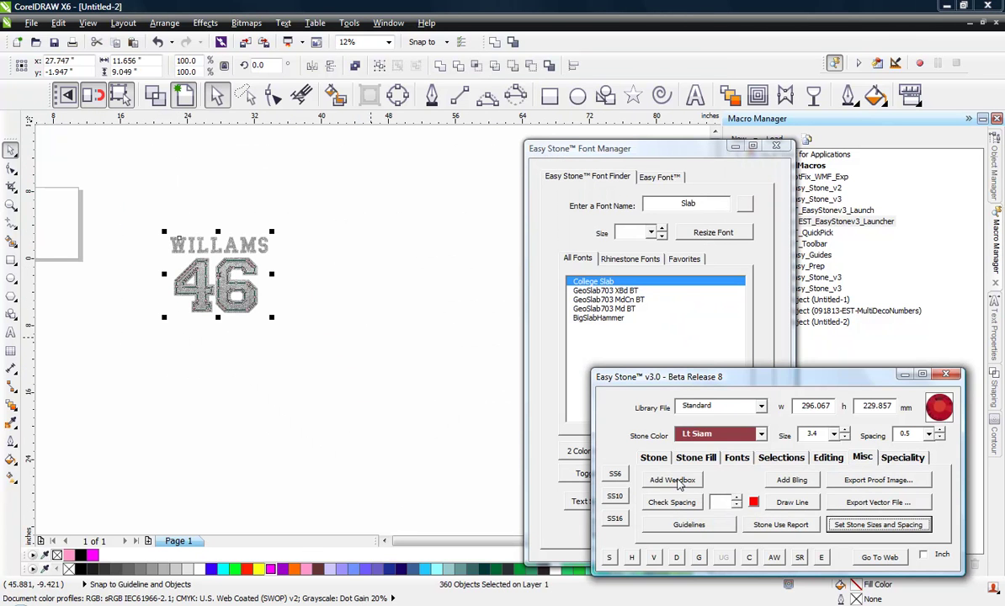
left_click(678, 480)
scroll(181, 269, "up", 1)
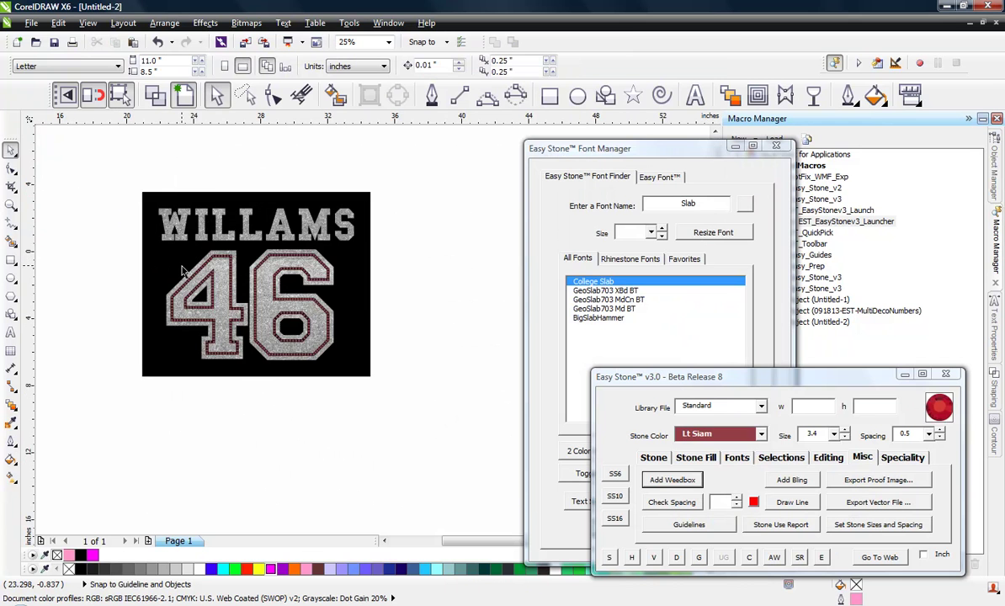
scroll(205, 242, "up", 1)
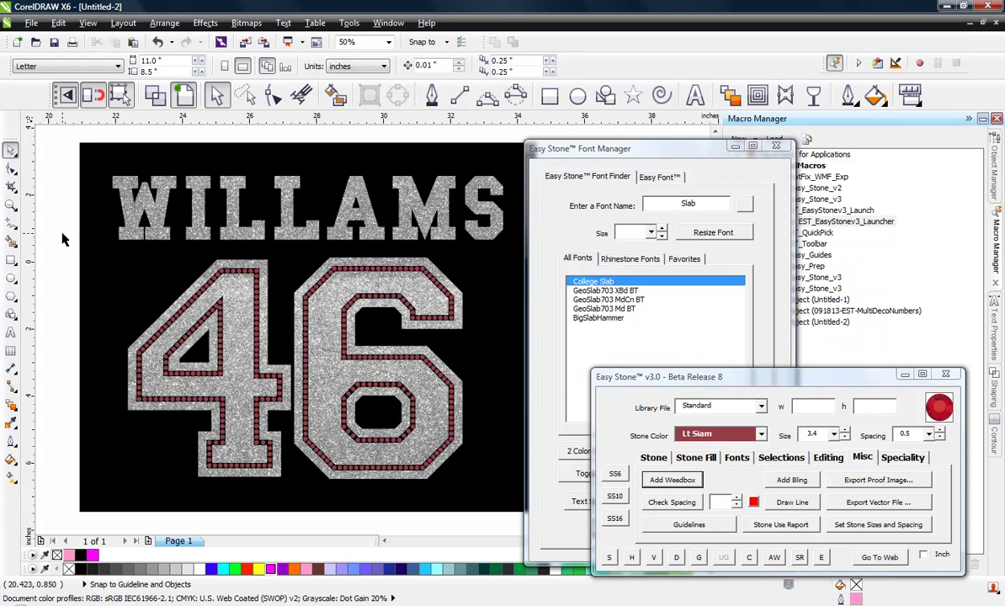
left_click_drag(61, 239, 543, 475)
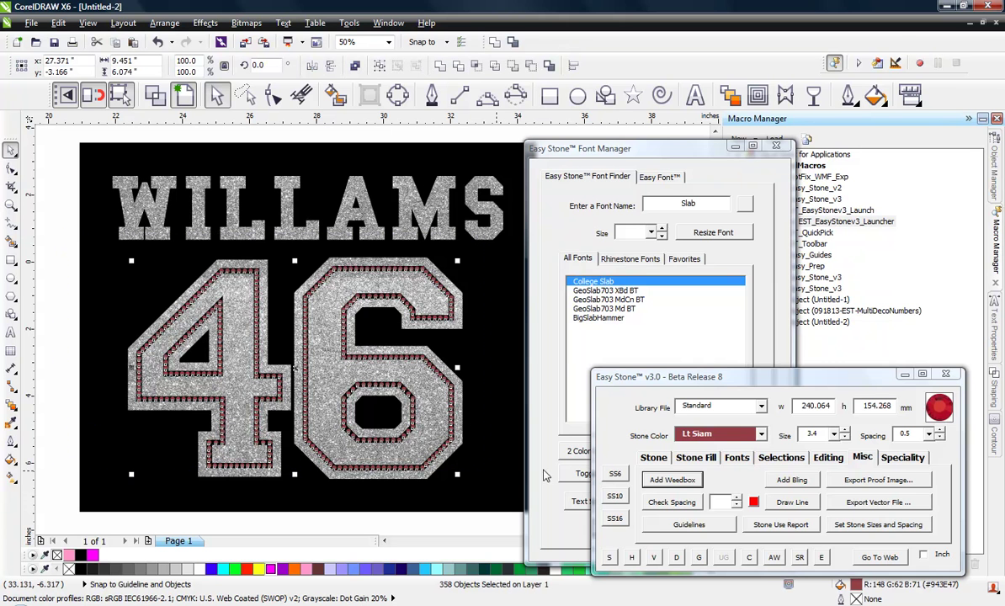
Run Easy Stone's Simulate on the 46 outlines and zoom to inspect the red rhinestones
left_click(653, 456)
left_click(894, 525)
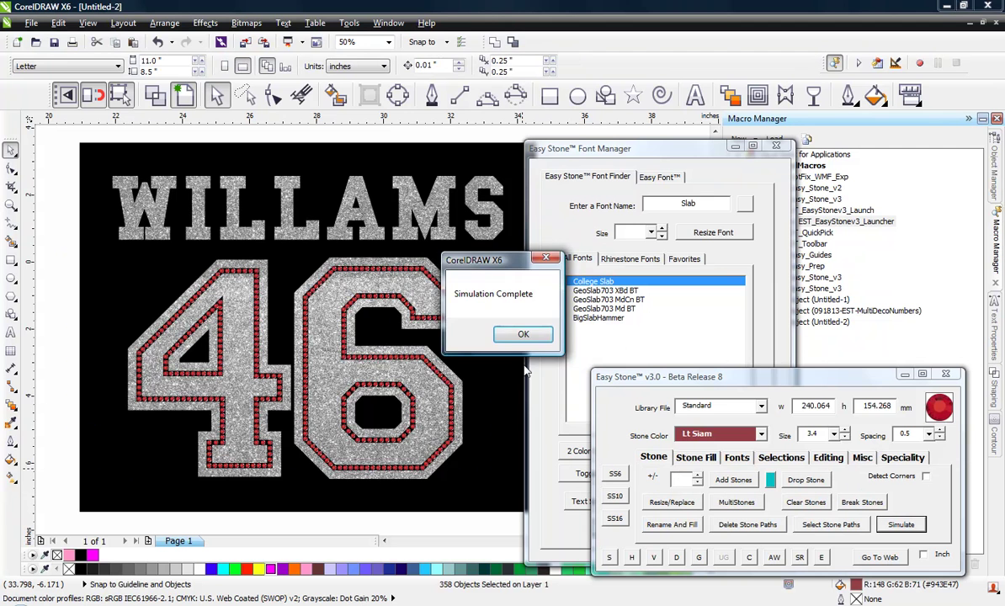
left_click(516, 336)
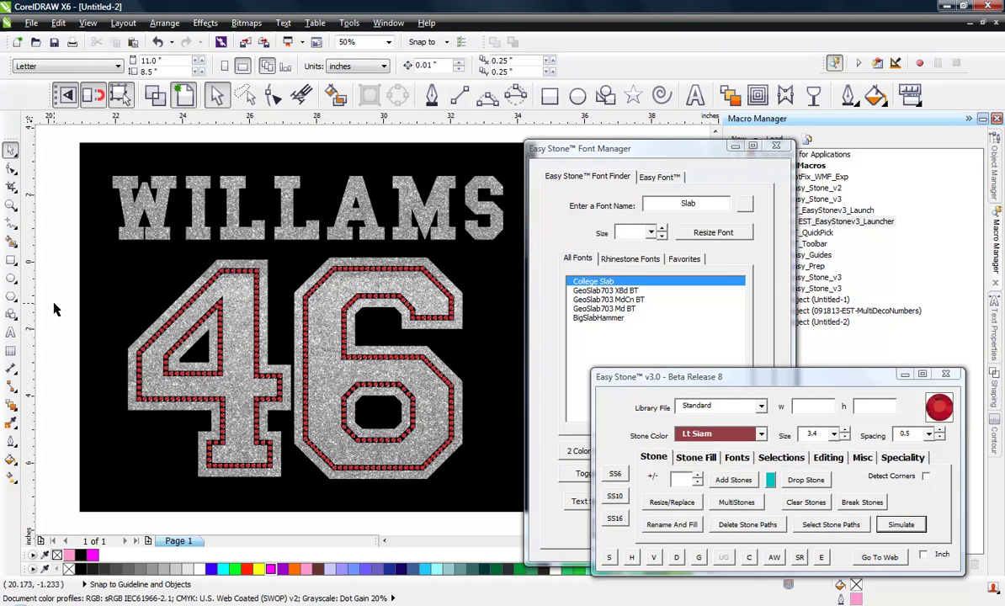
scroll(249, 300, "up", 2)
scroll(217, 240, "up", 1)
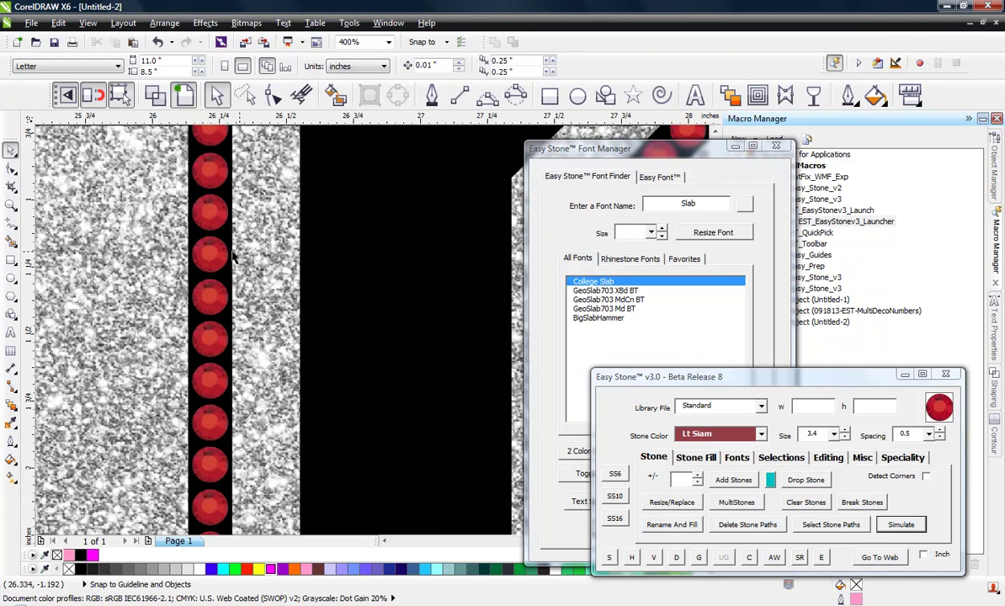
scroll(217, 241, "down", 2)
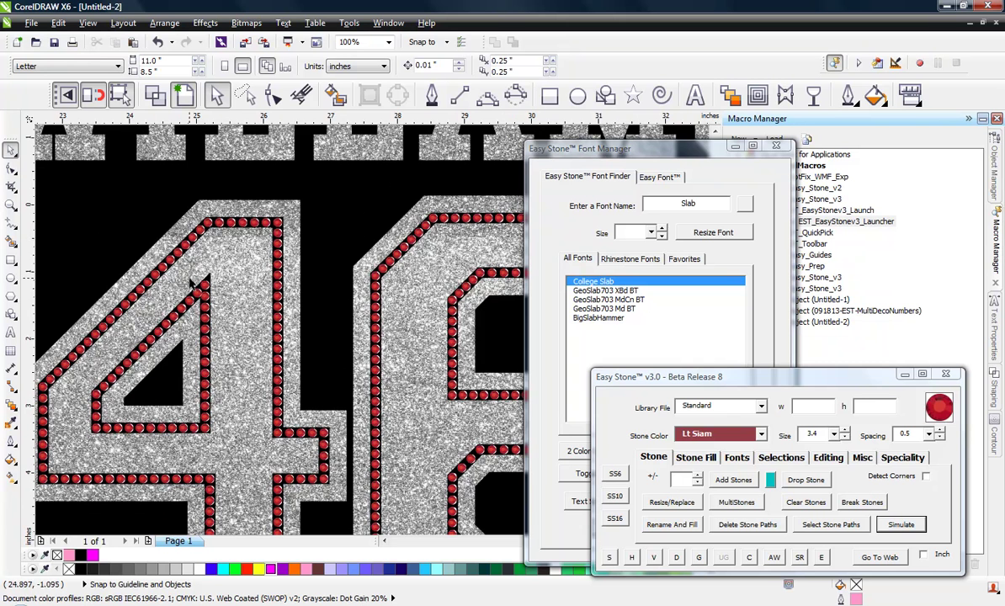
scroll(212, 335, "up", 1)
scroll(225, 231, "down", 2)
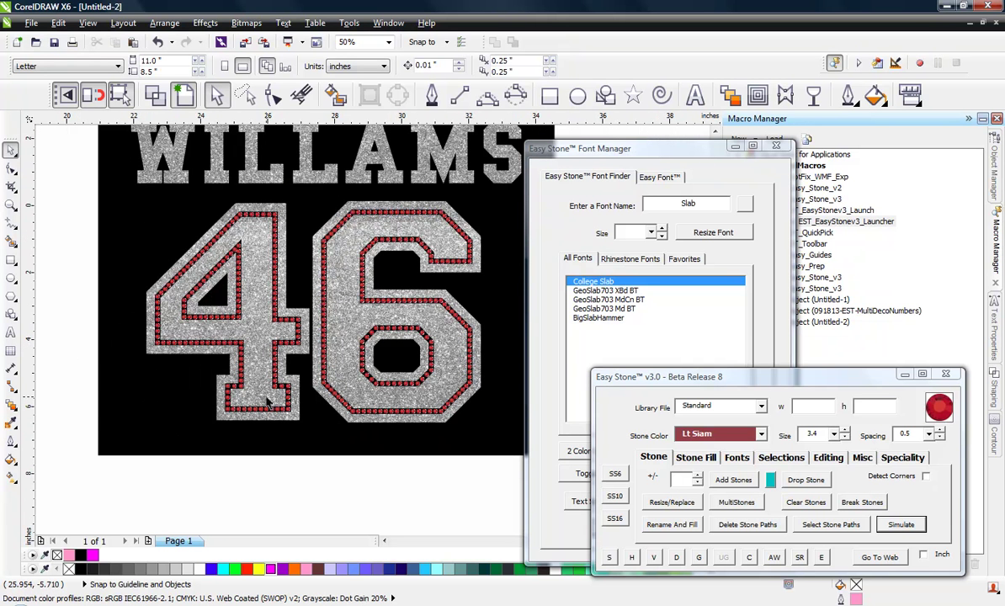
scroll(267, 402, "down", 1)
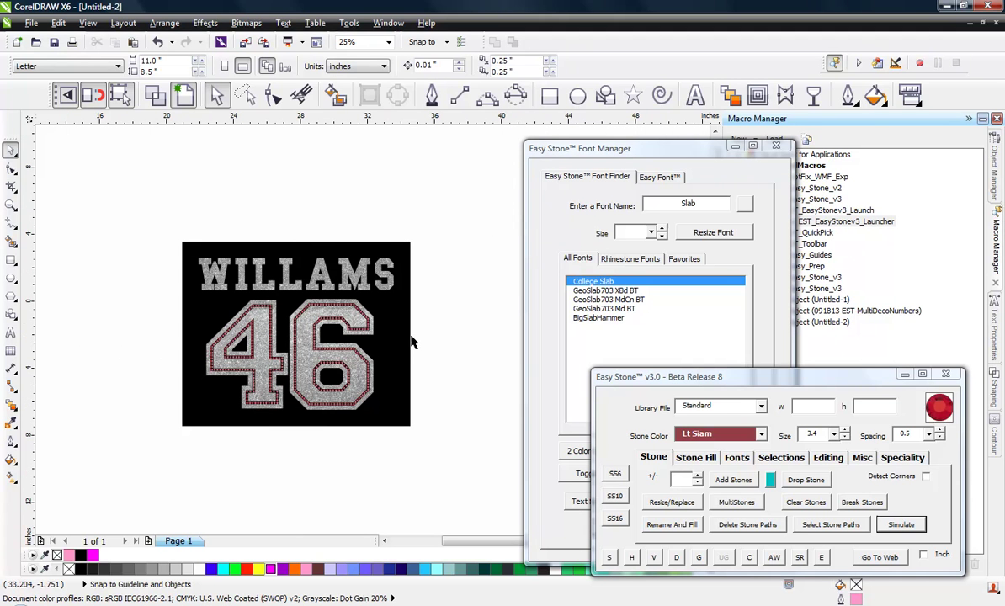